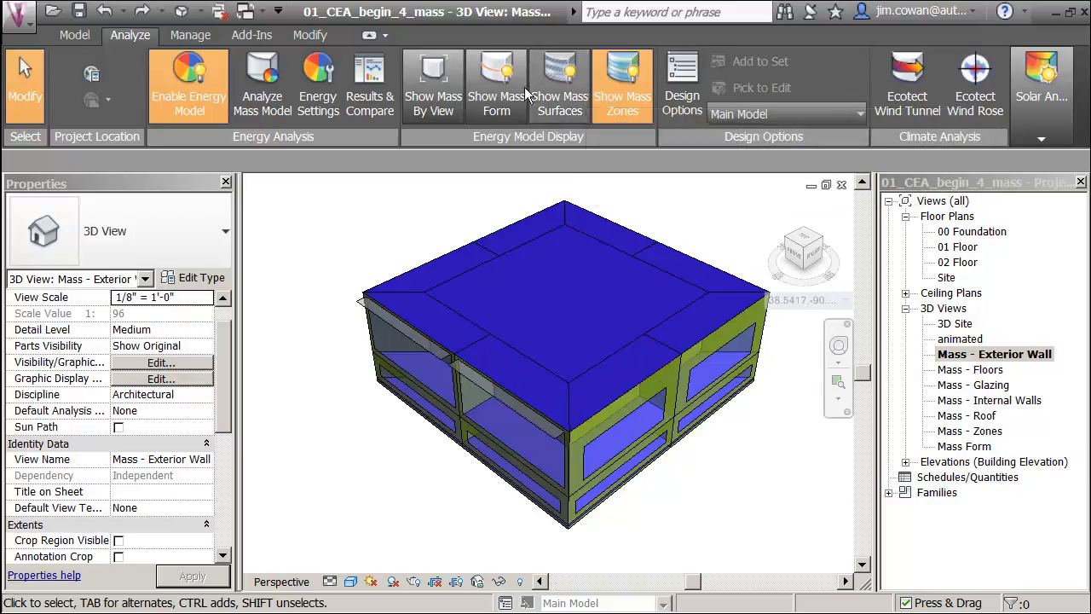
Show the mass by view settings and set the left wall's front upper segment to conceptual construction Lightweight Construction – High Insulation.
click(432, 90)
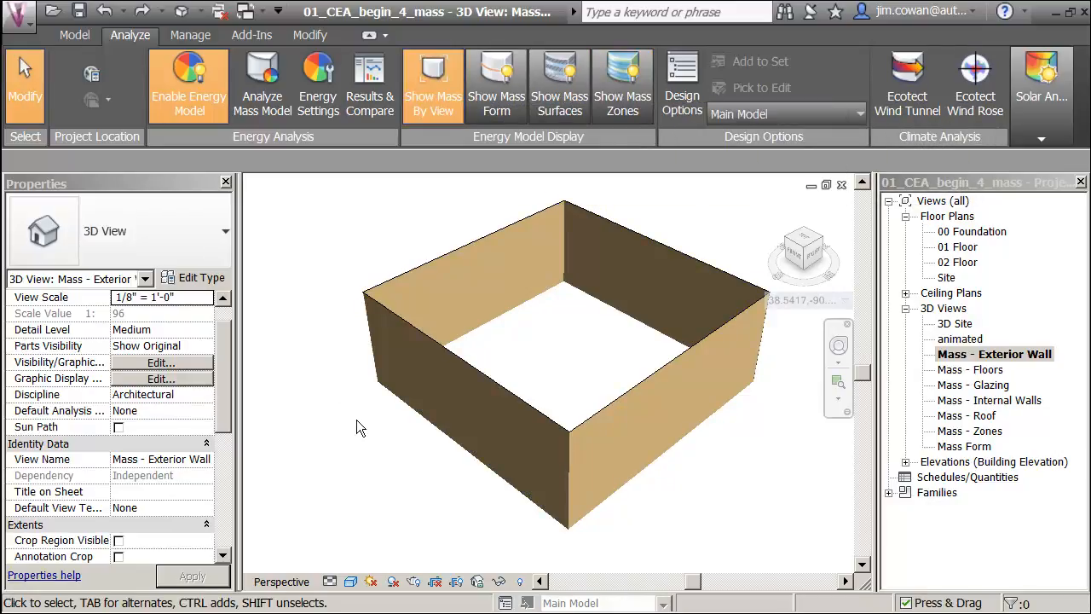
middle_drag(357, 420, 348, 424)
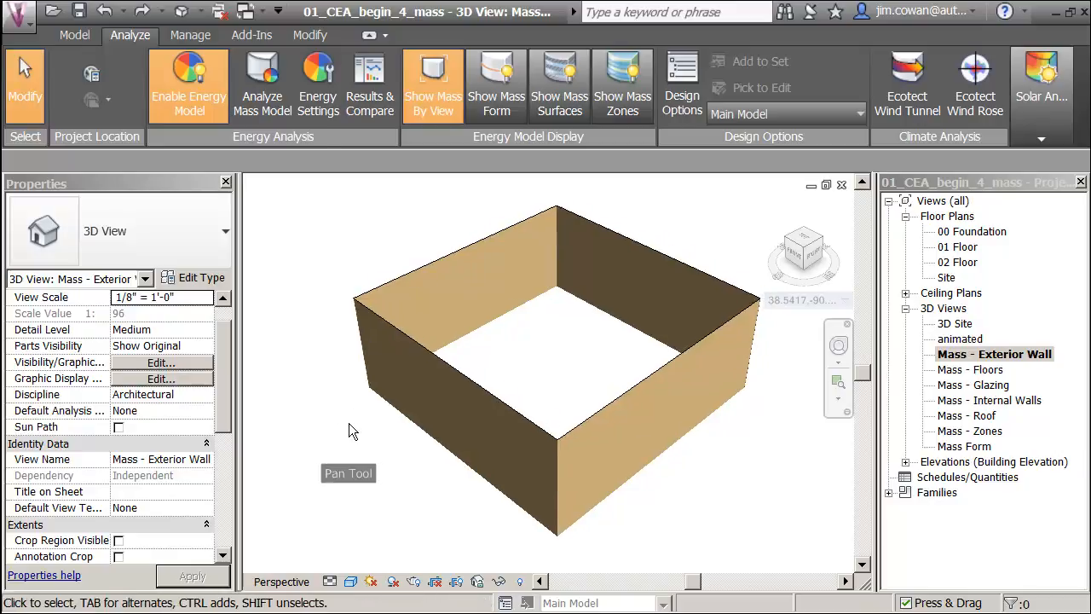
click(398, 284)
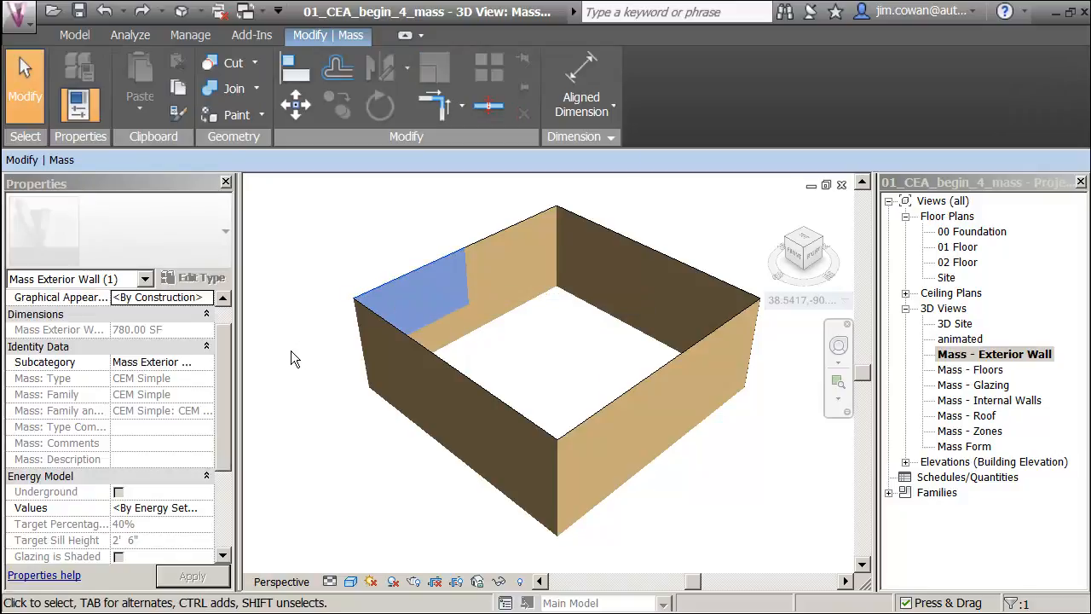
drag(225, 378, 229, 465)
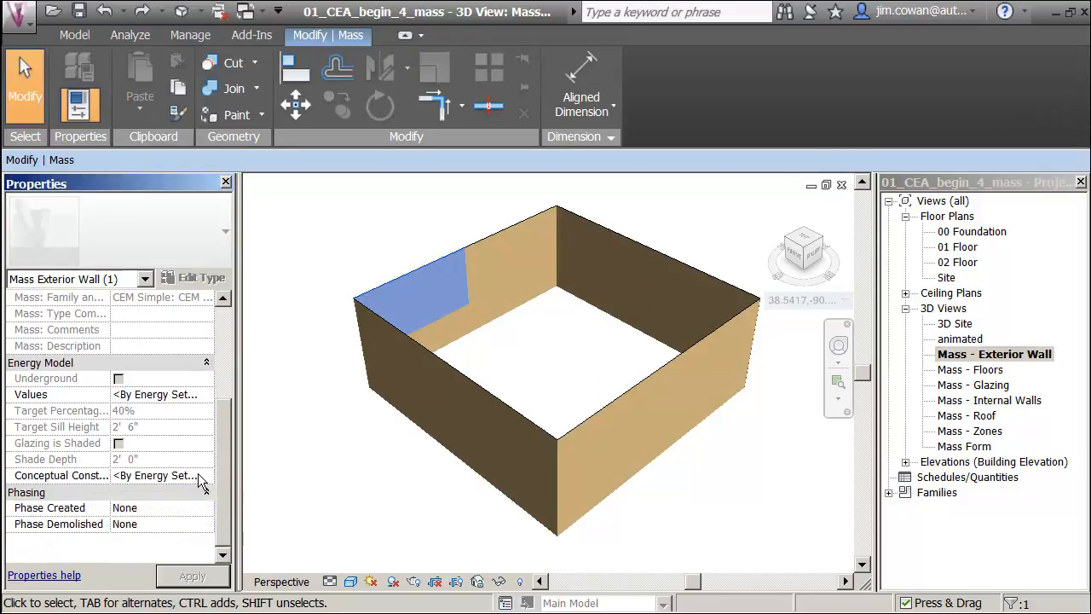
click(201, 479)
click(207, 475)
click(337, 437)
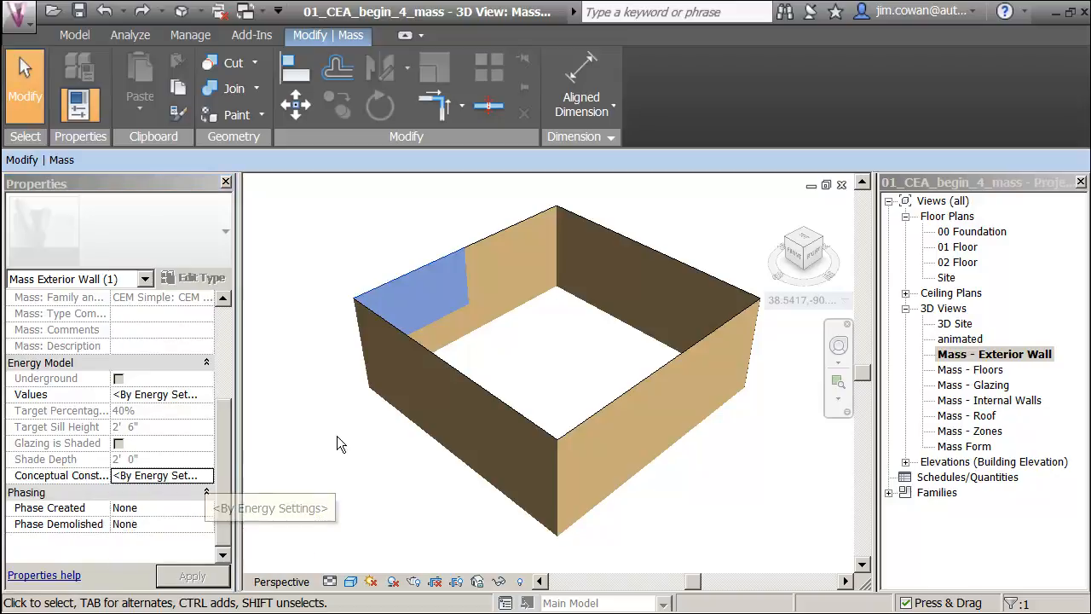
click(205, 483)
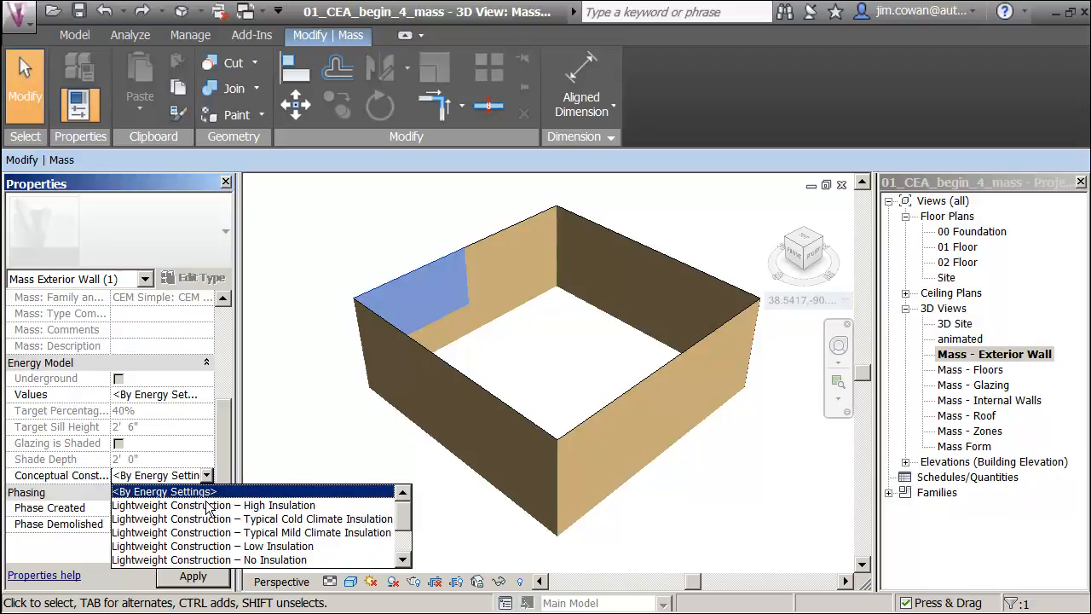
click(208, 504)
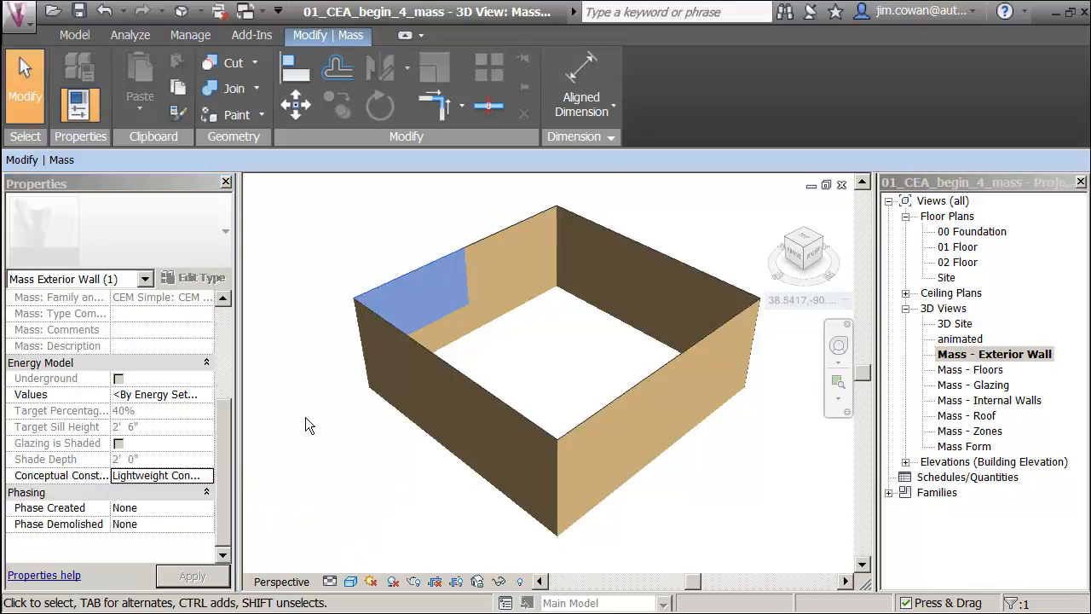
click(305, 417)
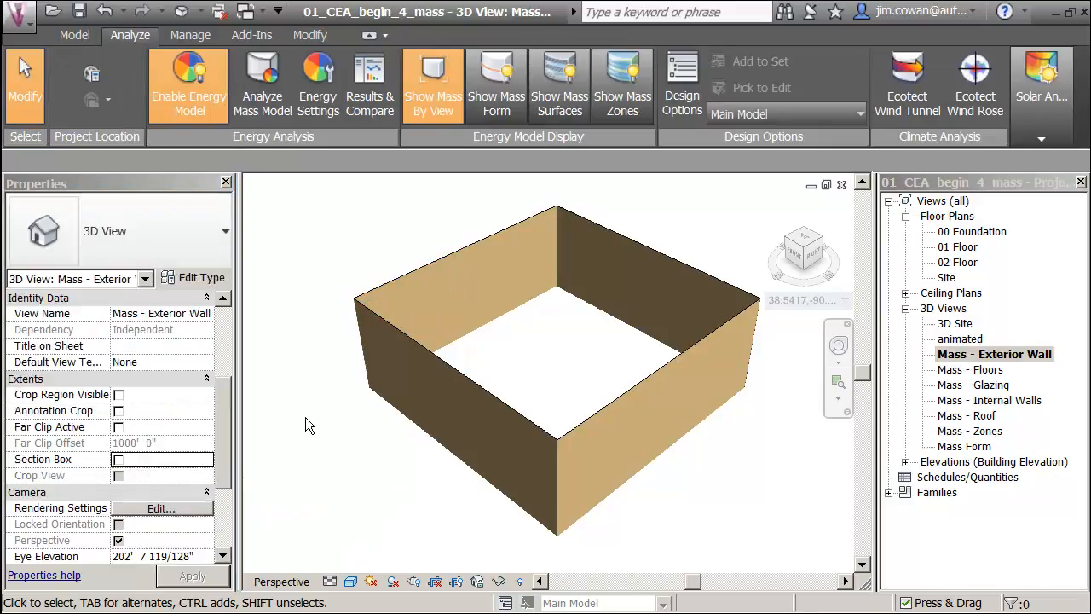
Set the conceptual construction of the left wall's rear upper segment to Lightweight Construction – High Insulation.
click(503, 232)
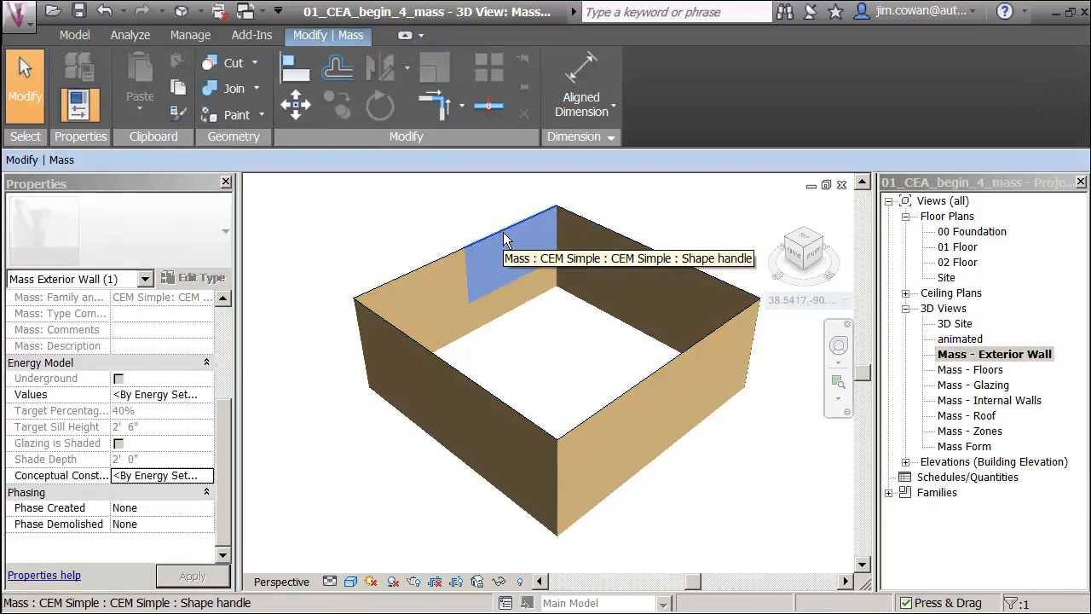
click(205, 479)
click(205, 477)
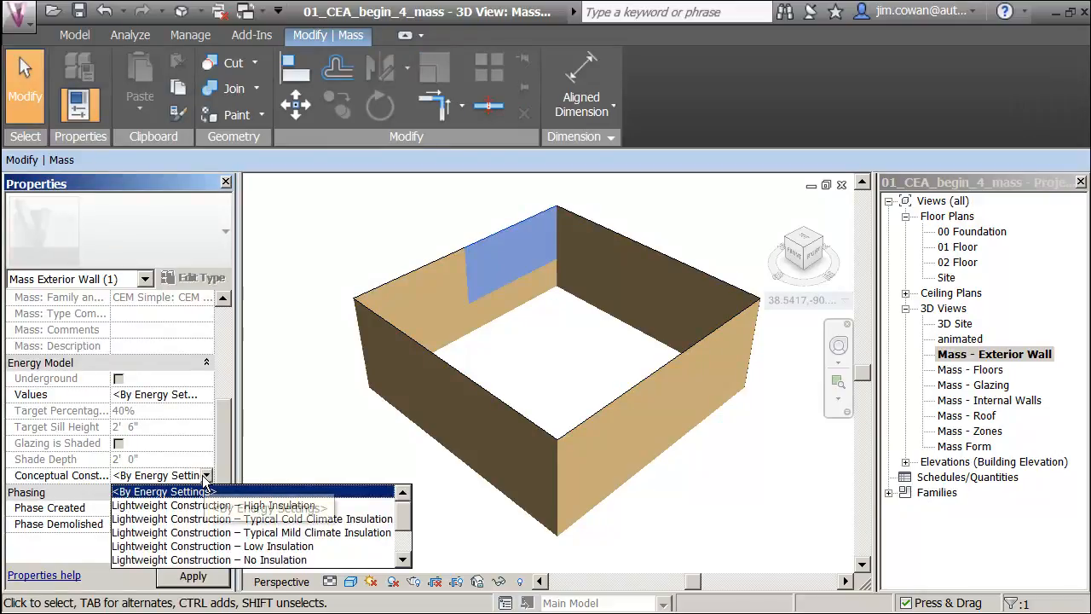
click(207, 475)
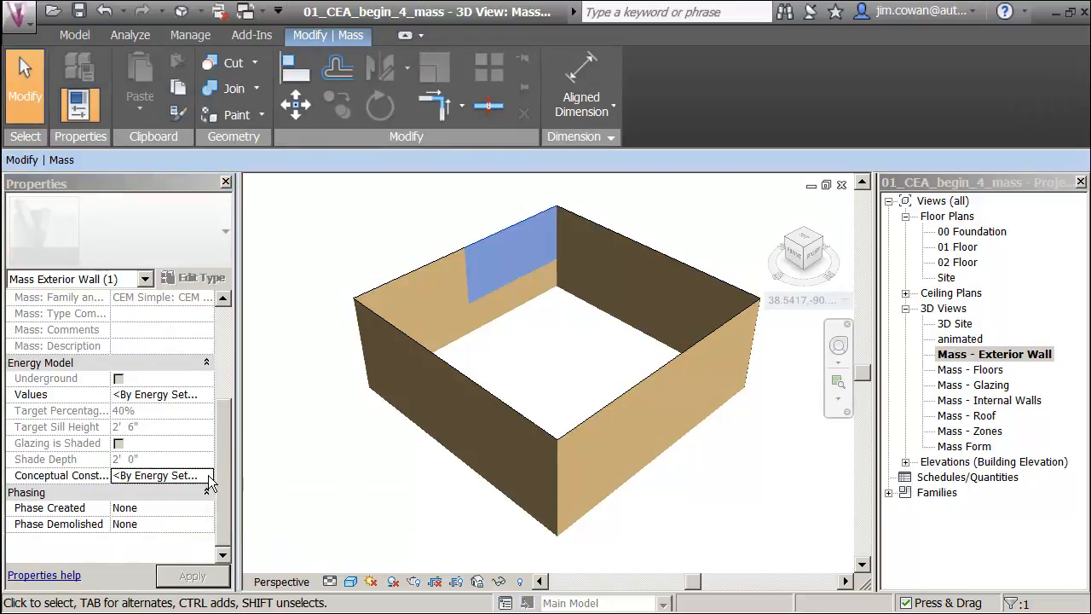
click(207, 476)
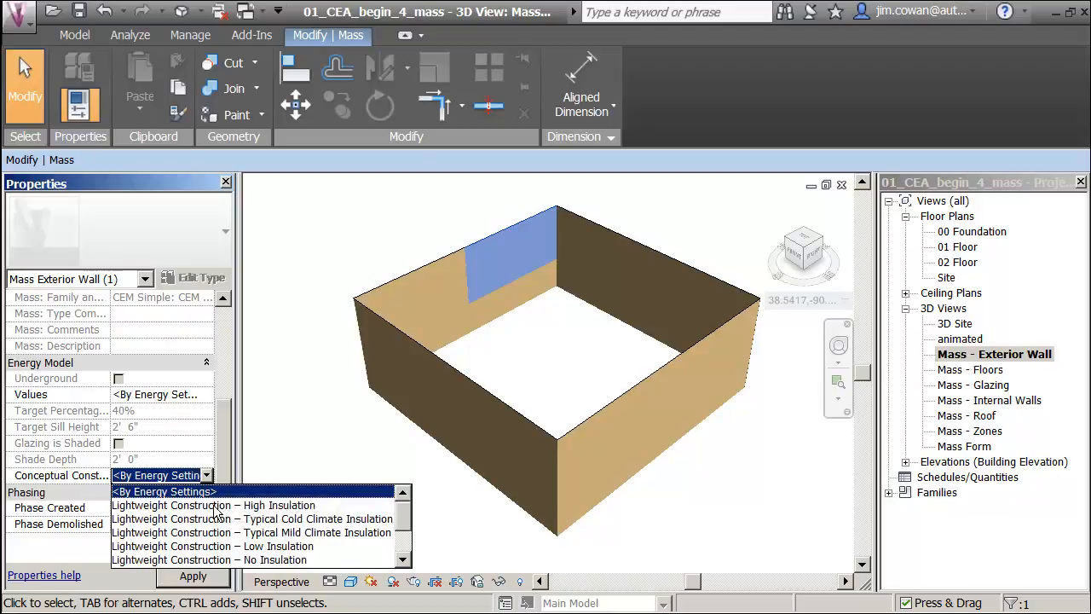
click(217, 506)
click(283, 400)
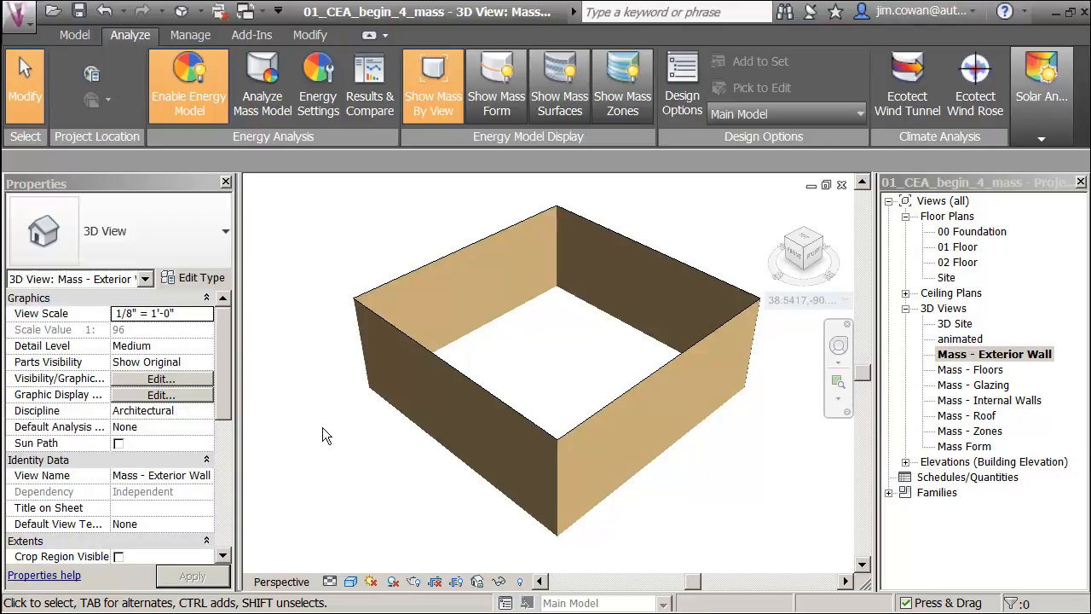
Select the left wall's rear upper segment plus both upper back wall segments and set their conceptual construction to Lightweight Construction – High Insulation.
key(Tab)
click(513, 225)
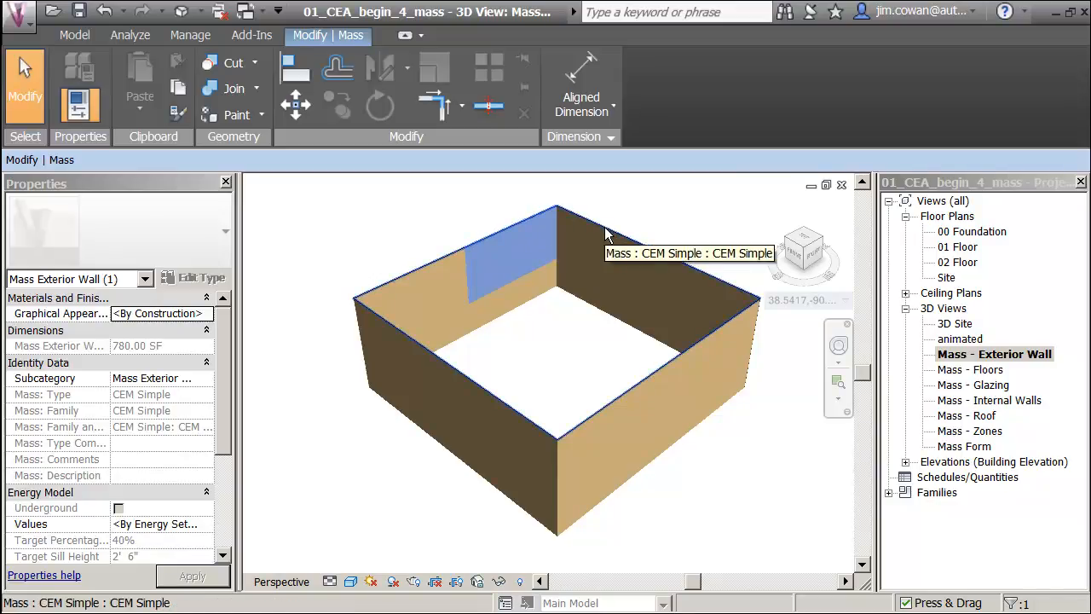
key(Tab)
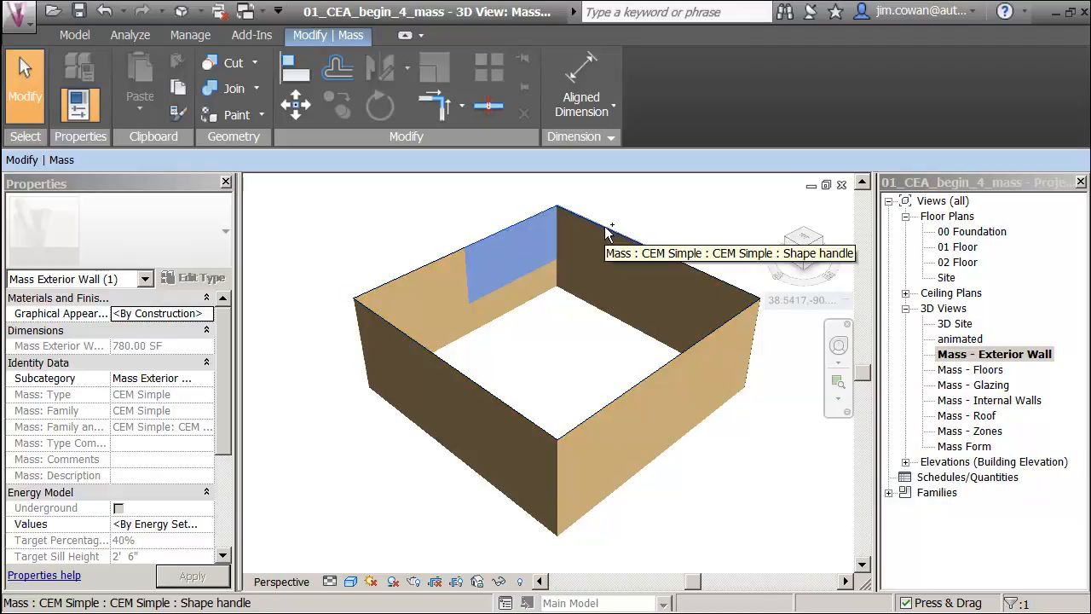
ctrl+click(607, 232)
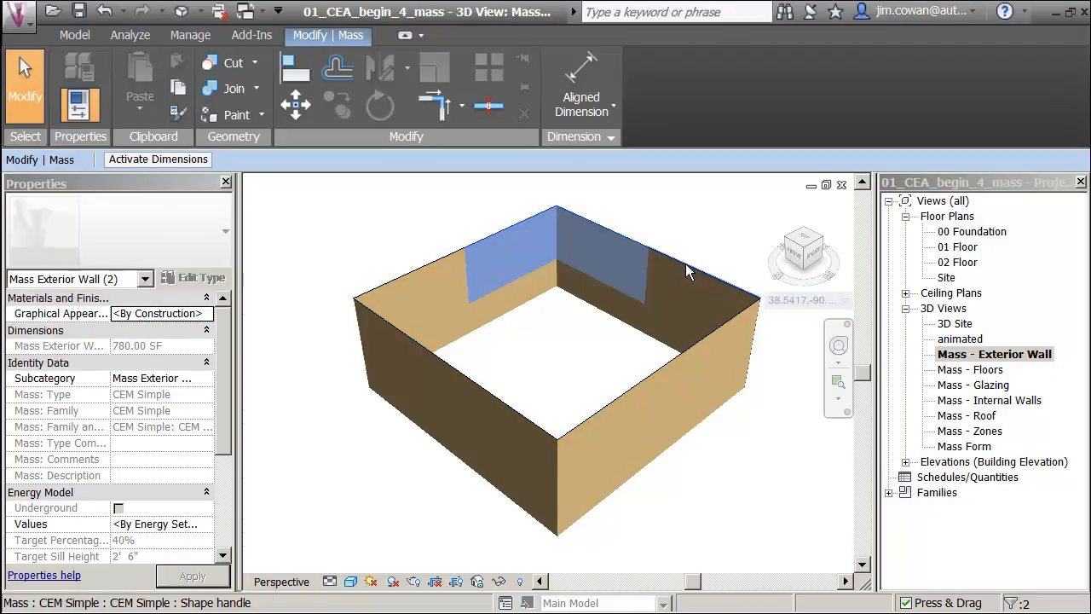
key(Tab)
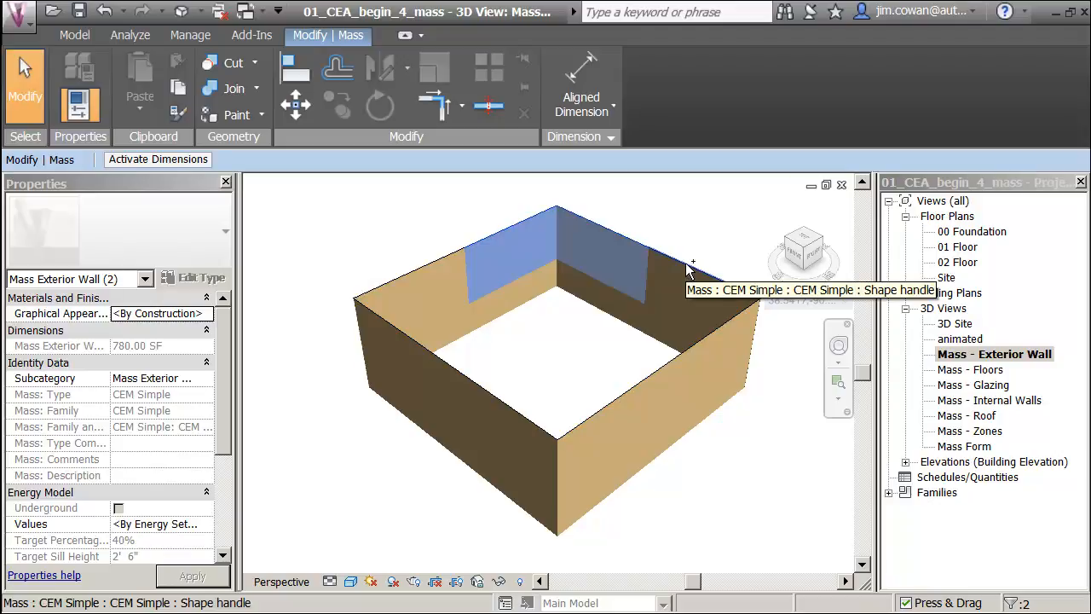
ctrl+click(689, 262)
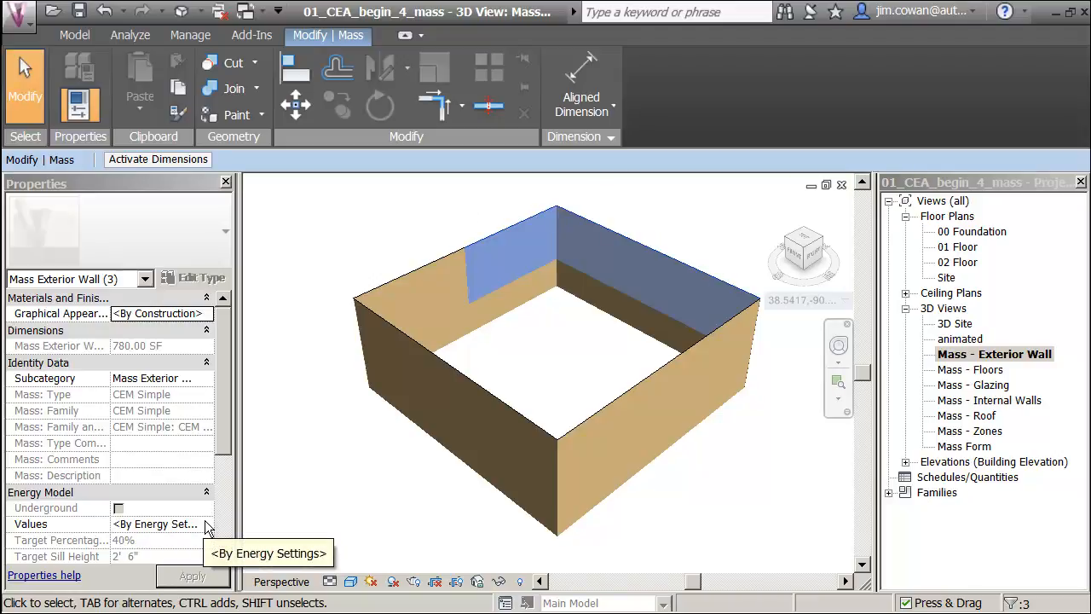
drag(226, 443, 226, 545)
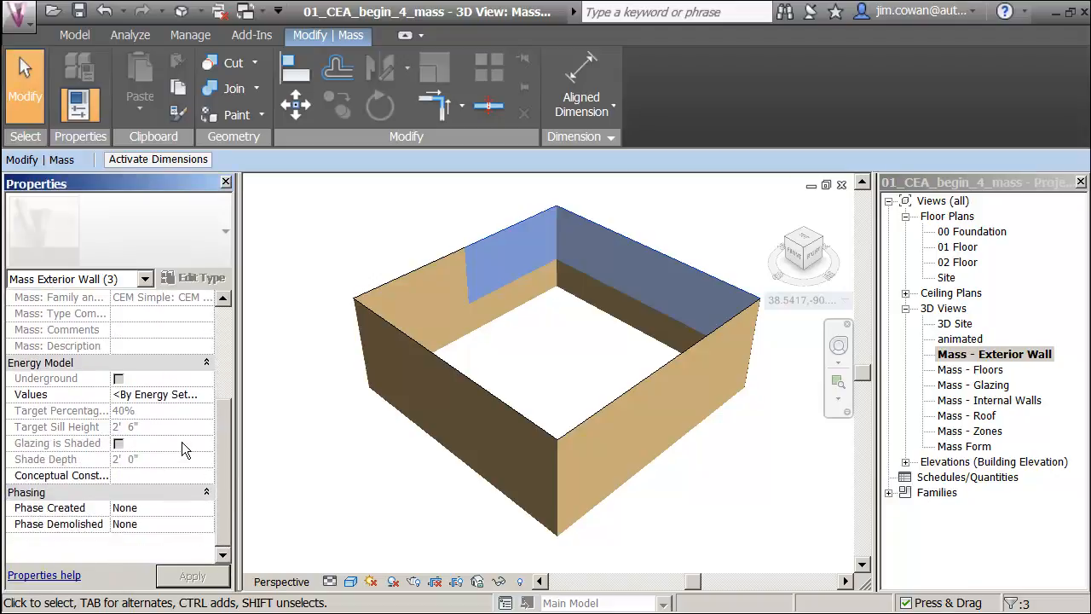
click(157, 475)
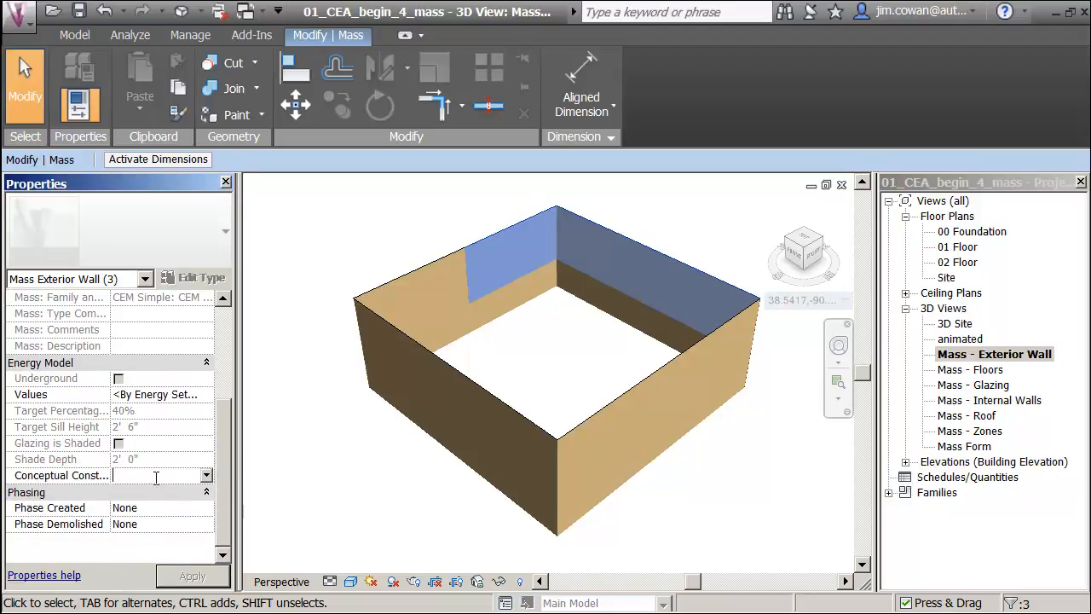
click(206, 475)
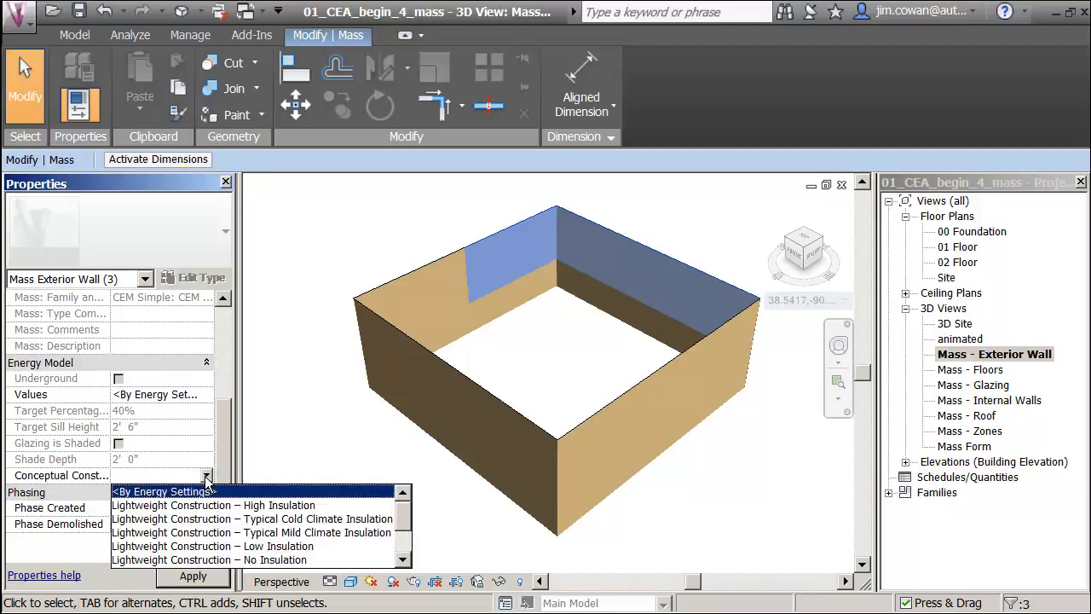
click(260, 505)
click(298, 430)
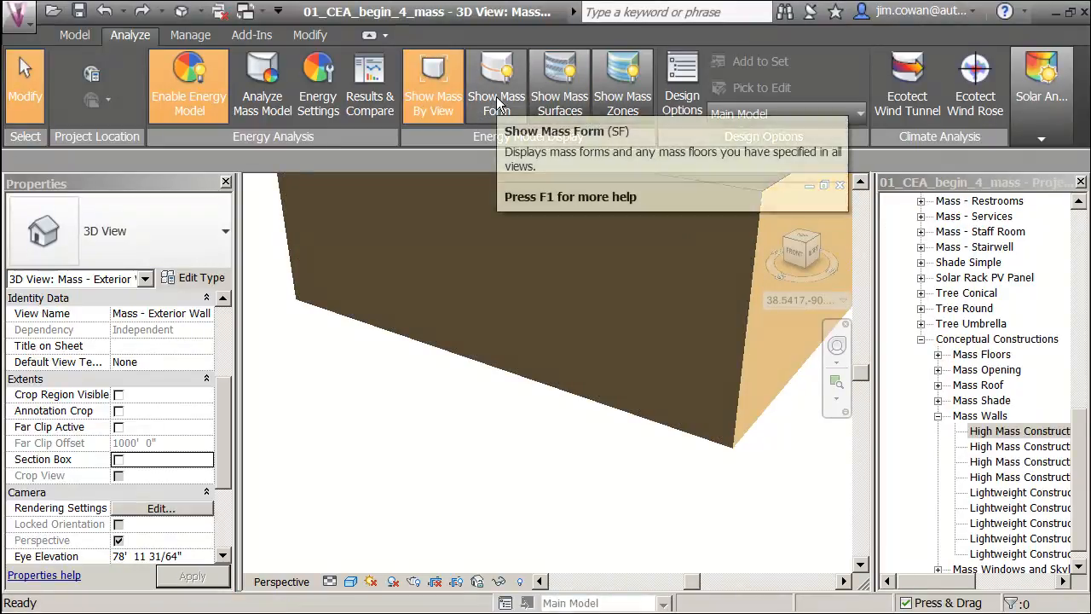
Switch the energy model display to Show Mass Surfaces for the whole building mass.
scroll(426, 96, down, 1)
scroll(426, 96, down, 1)
middle_drag(490, 314, 458, 370)
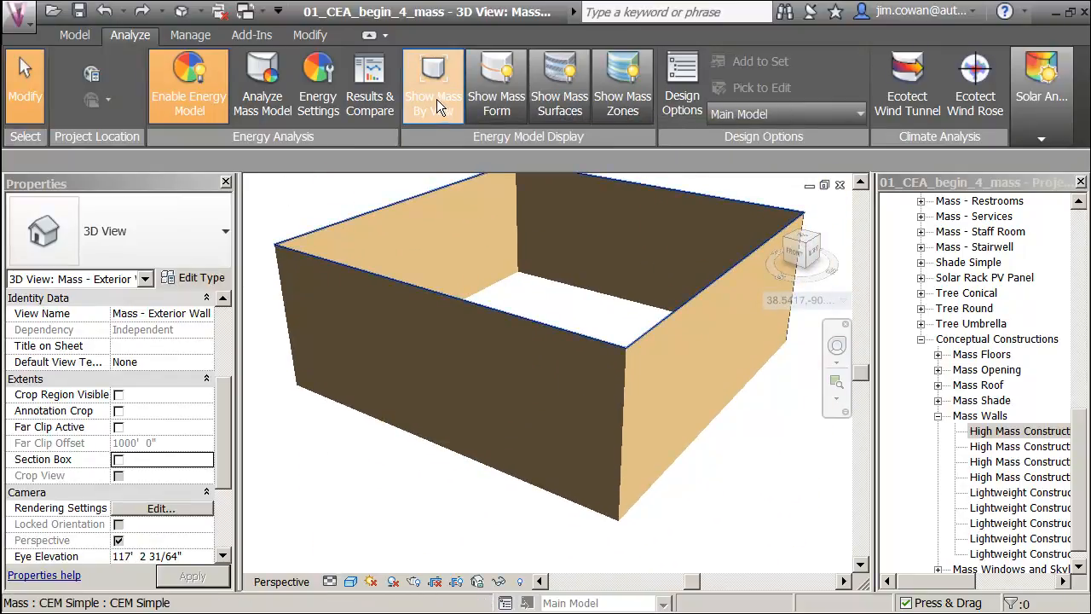
click(570, 95)
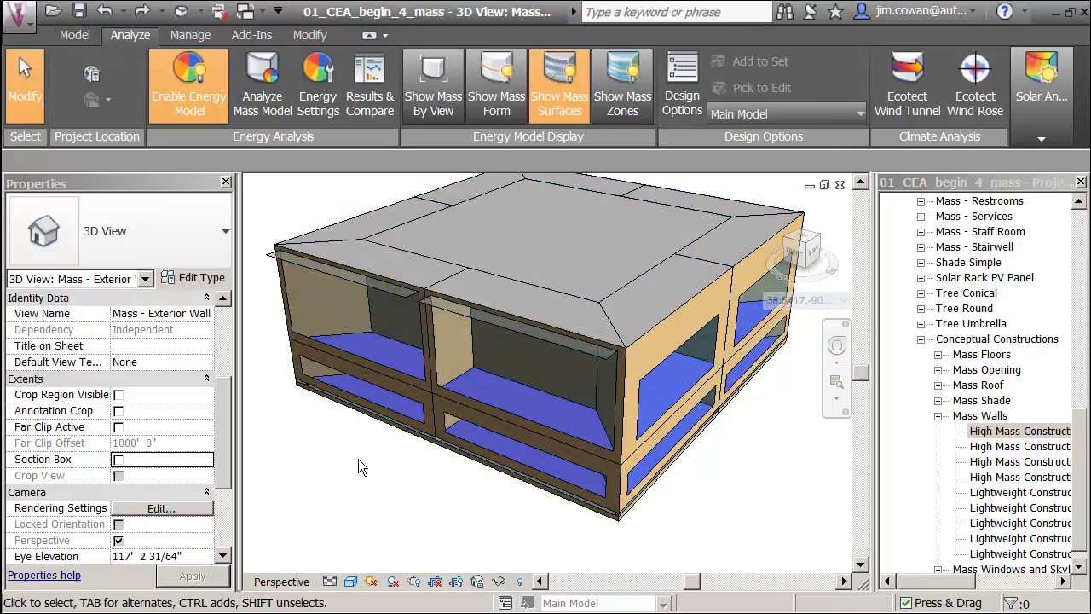
For the narrow base wall strip on the right facade near the front corner, set Values to By Surface and the target percentage glazing to 0%.
middle_drag(377, 451, 481, 376)
scroll(517, 329, up, 6)
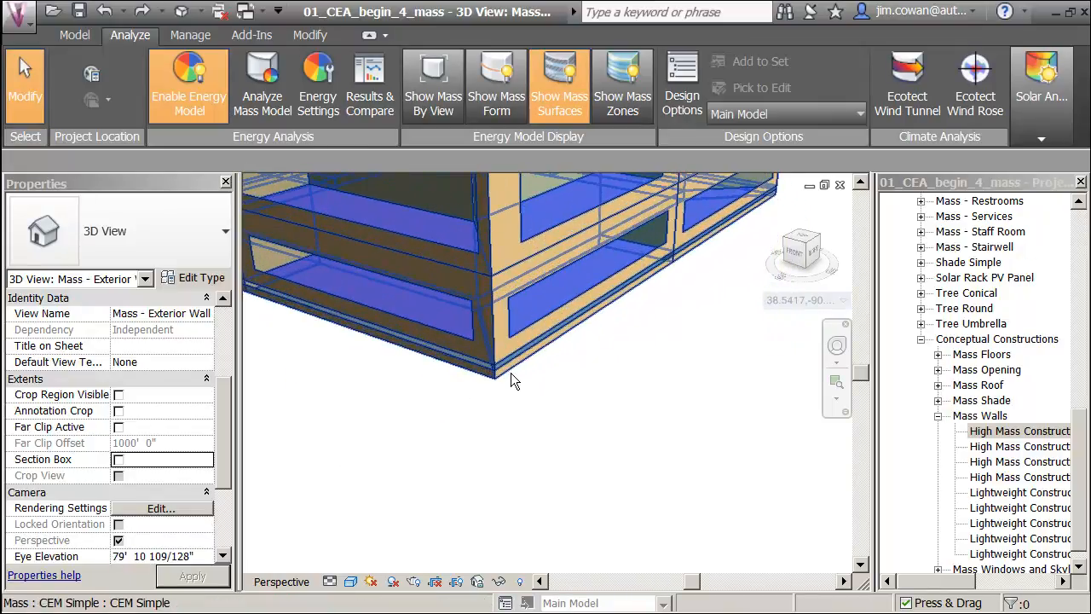
scroll(528, 435, up, 3)
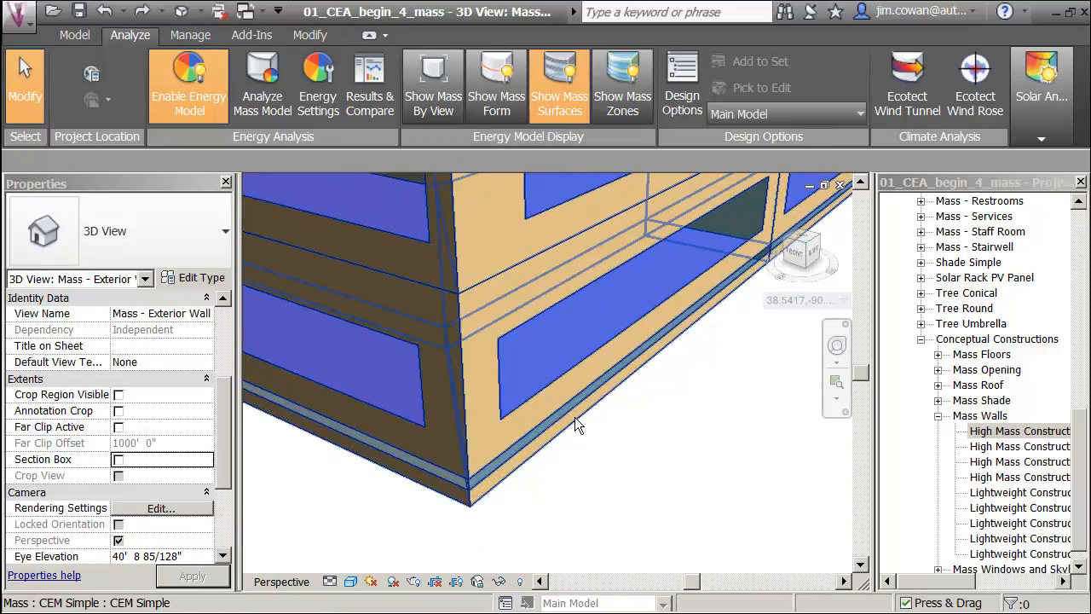
key(Tab)
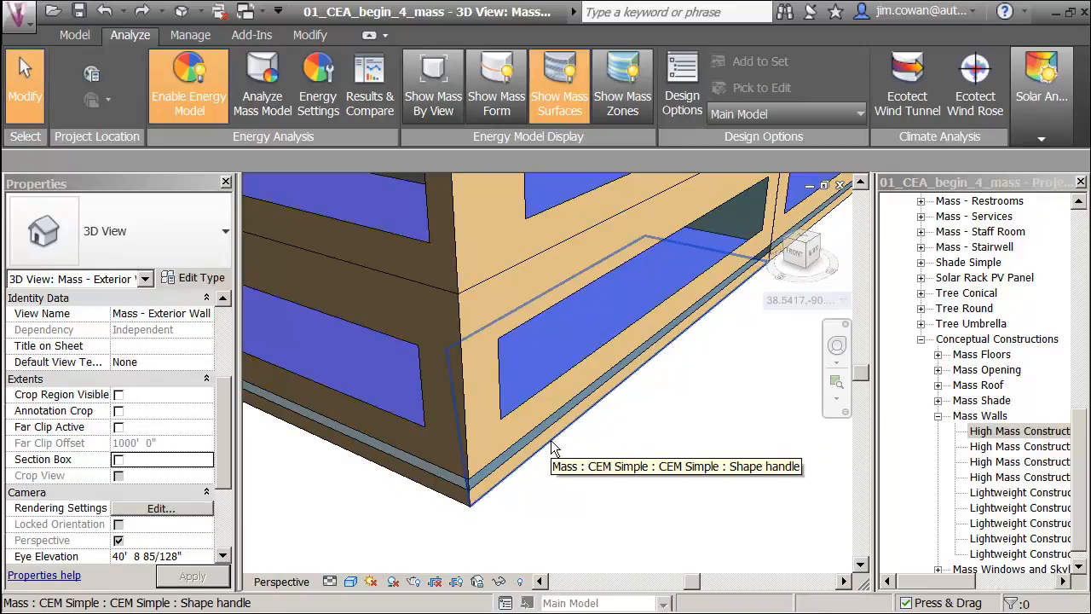
key(Tab)
click(549, 439)
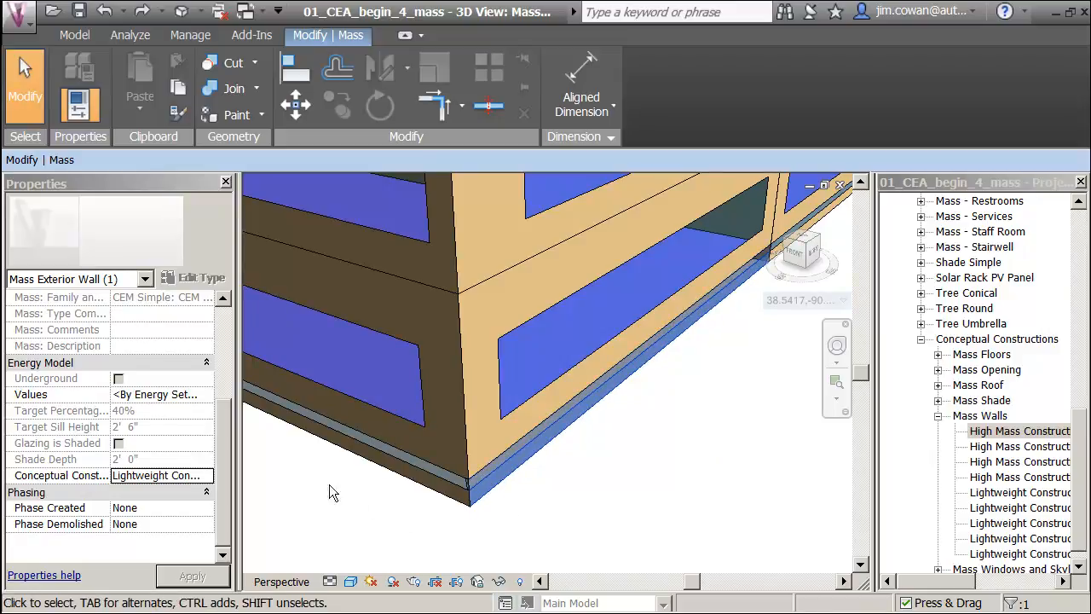
click(207, 395)
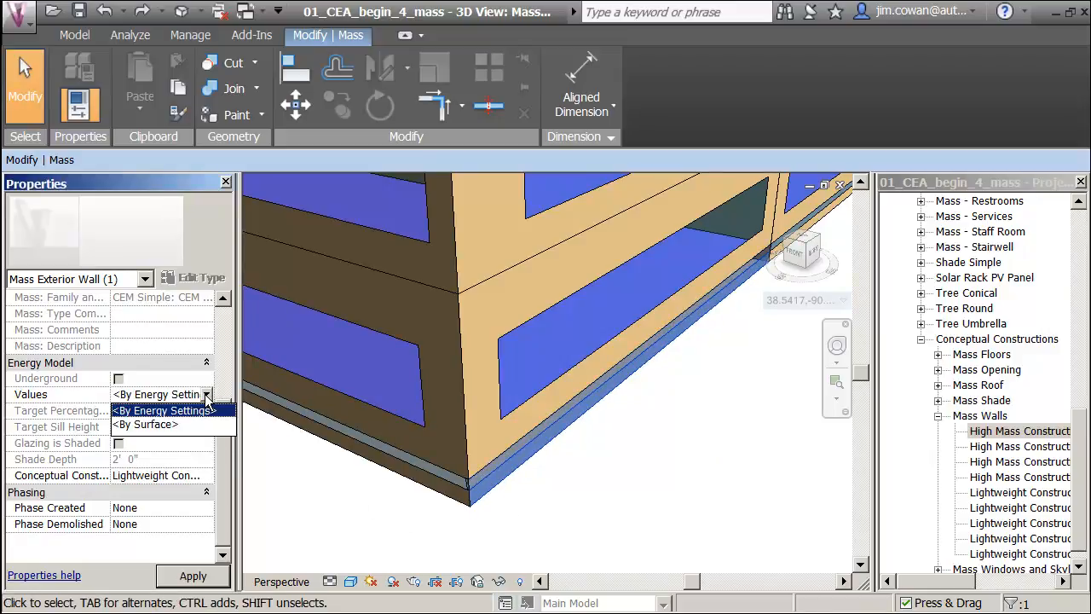
click(143, 424)
click(145, 411)
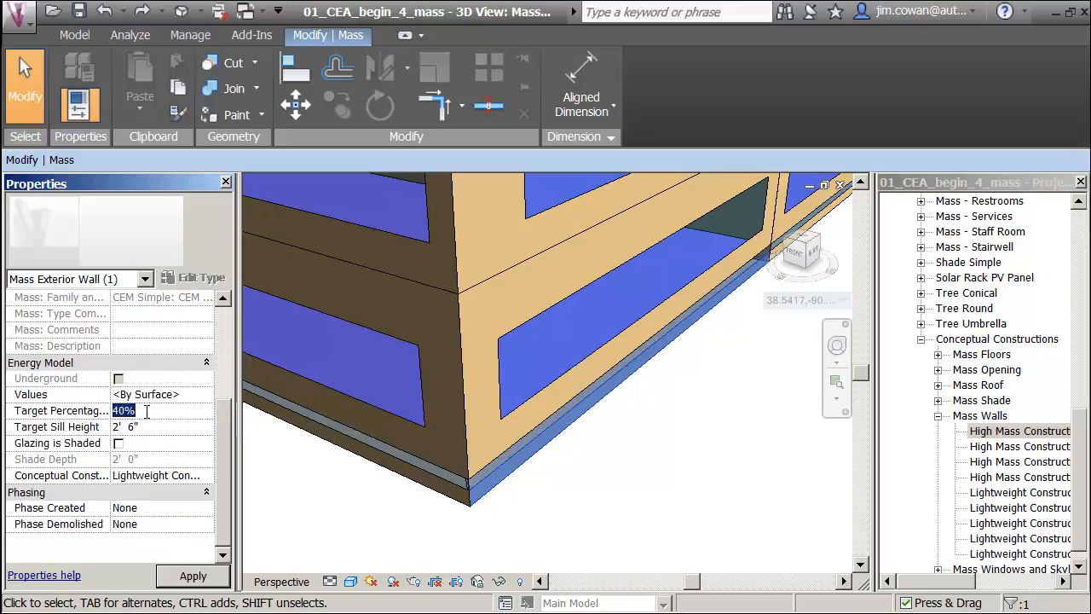
text(0)
click(212, 579)
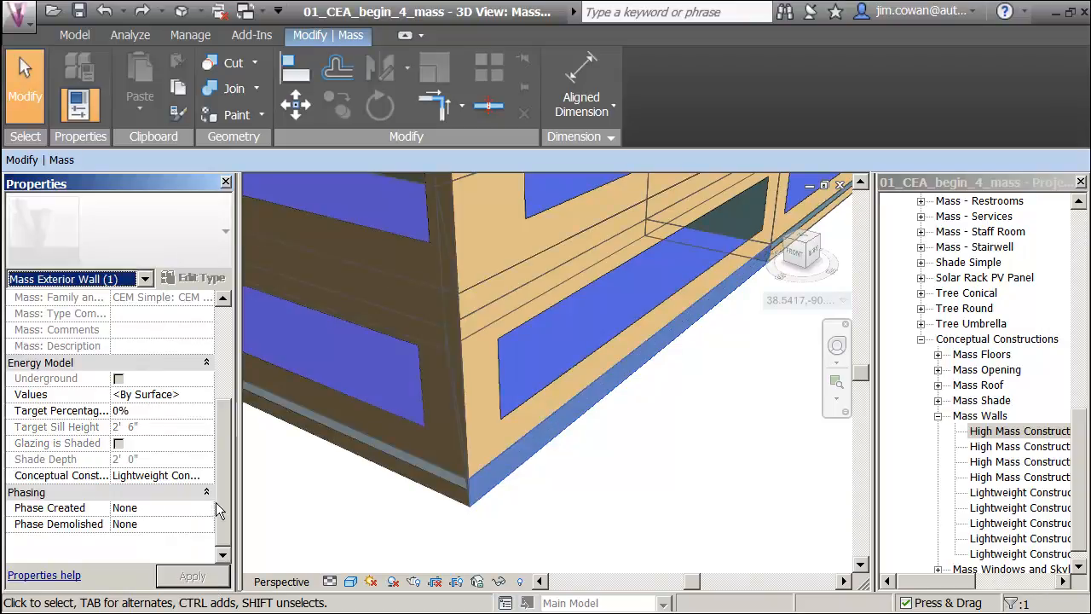
Assign Lightweight Construction – High Insulation as the conceptual construction of the selected base wall strip.
click(206, 476)
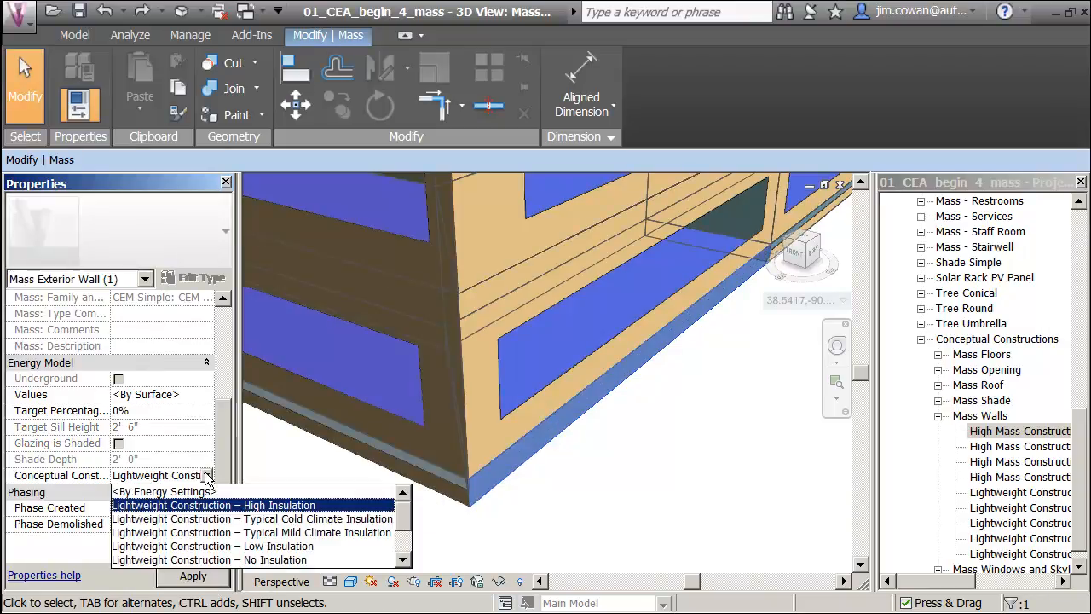
click(256, 506)
click(290, 482)
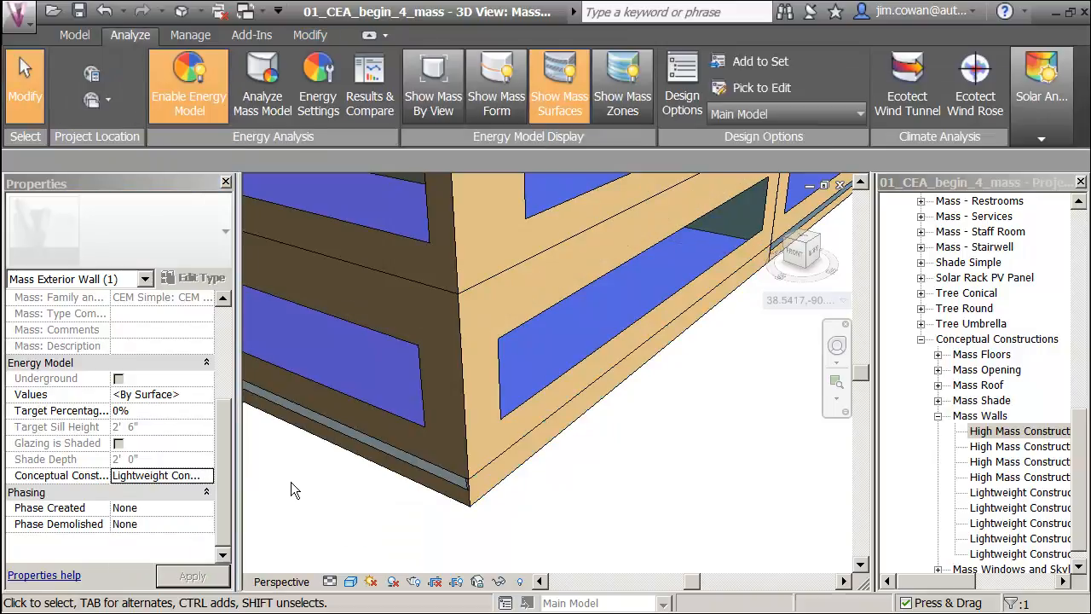
middle_drag(292, 490, 452, 461)
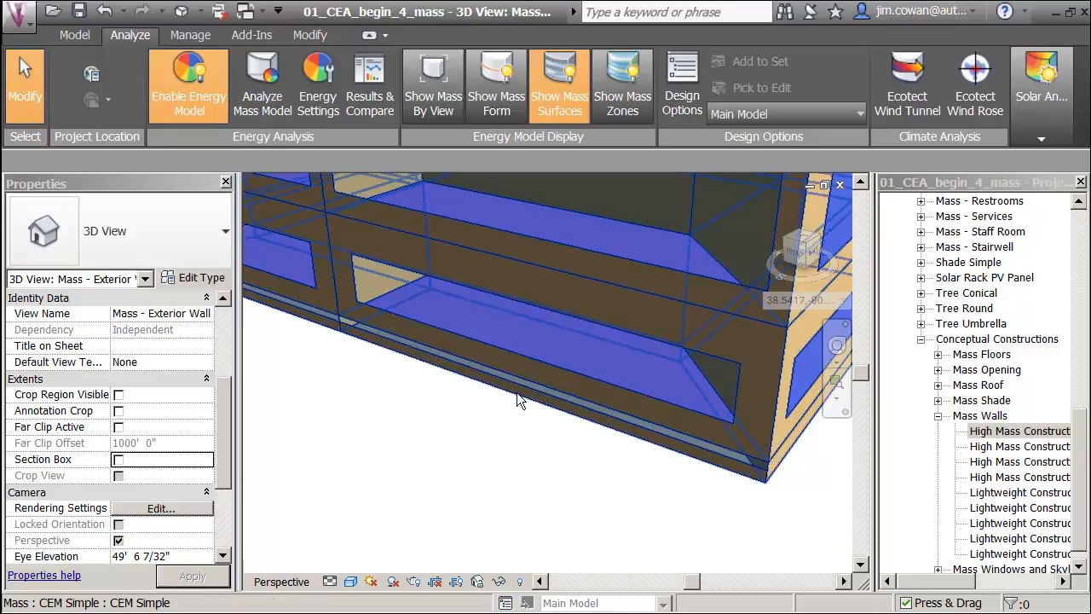
key(Tab)
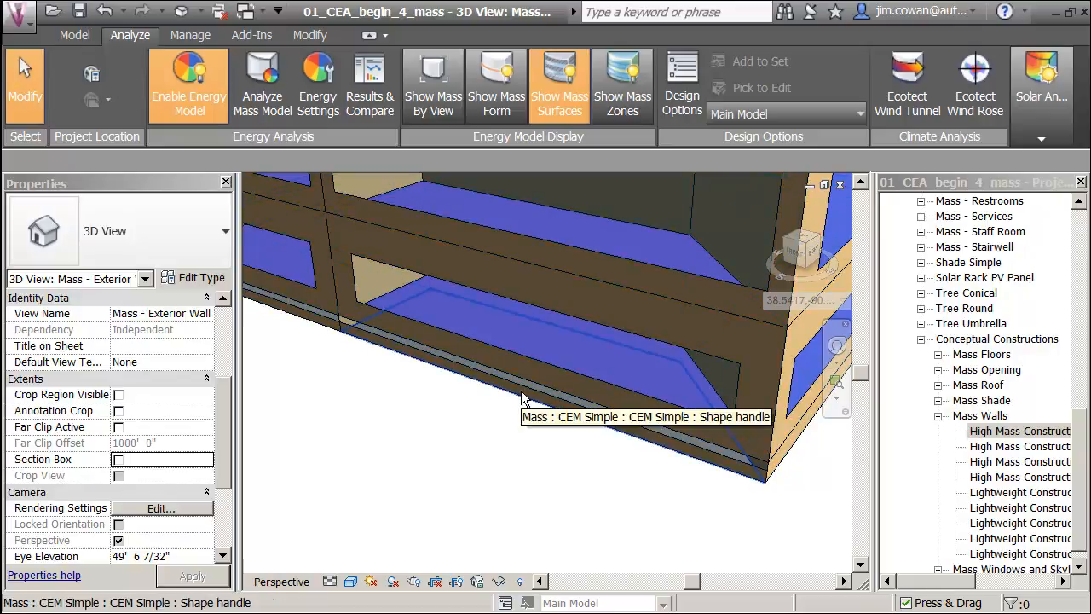
click(521, 391)
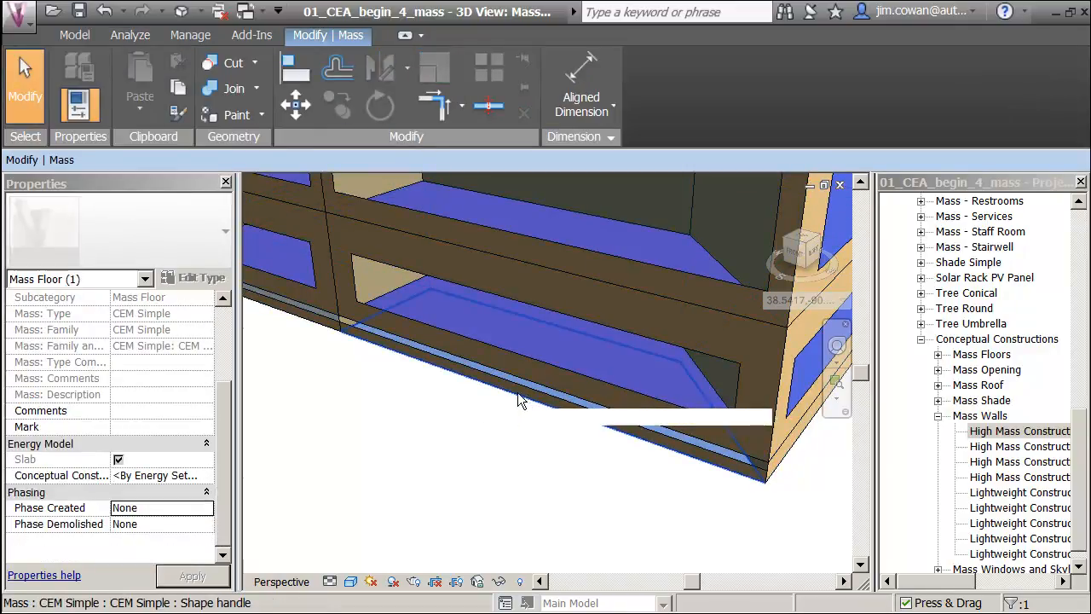
click(388, 435)
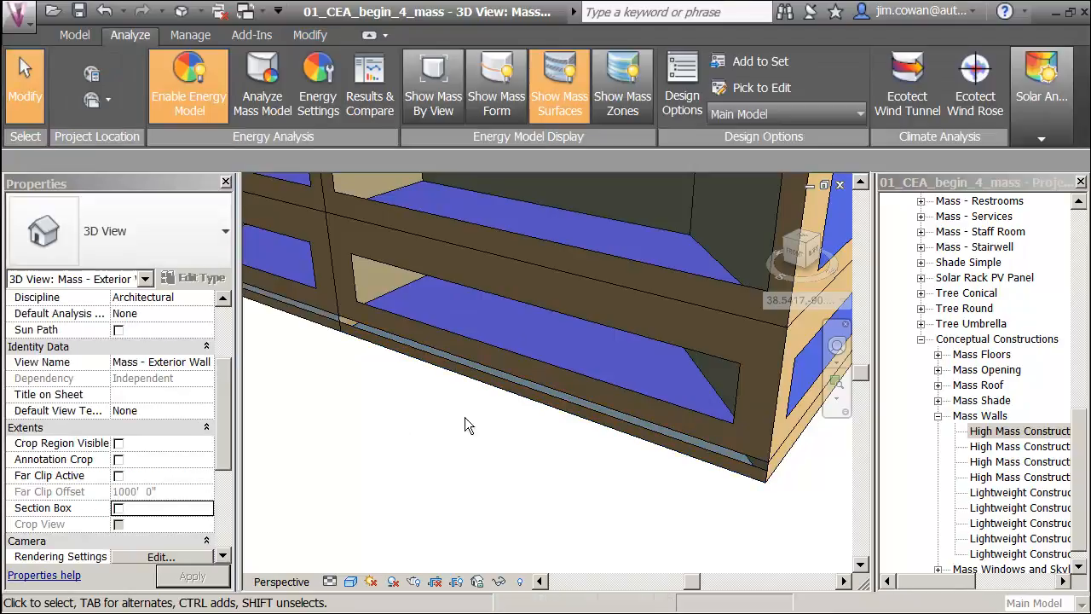
click(520, 390)
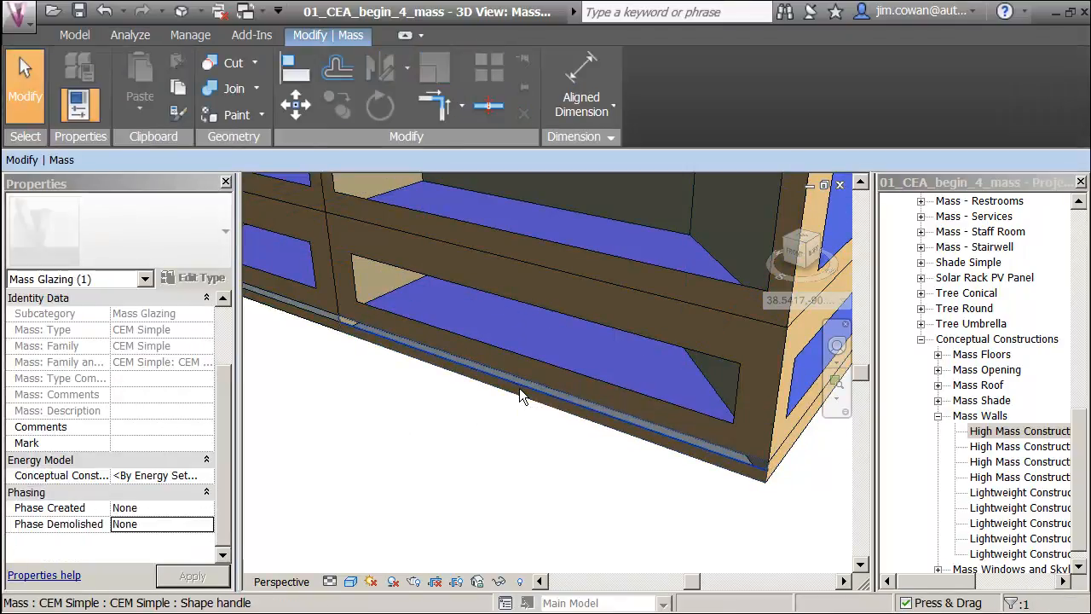
click(320, 405)
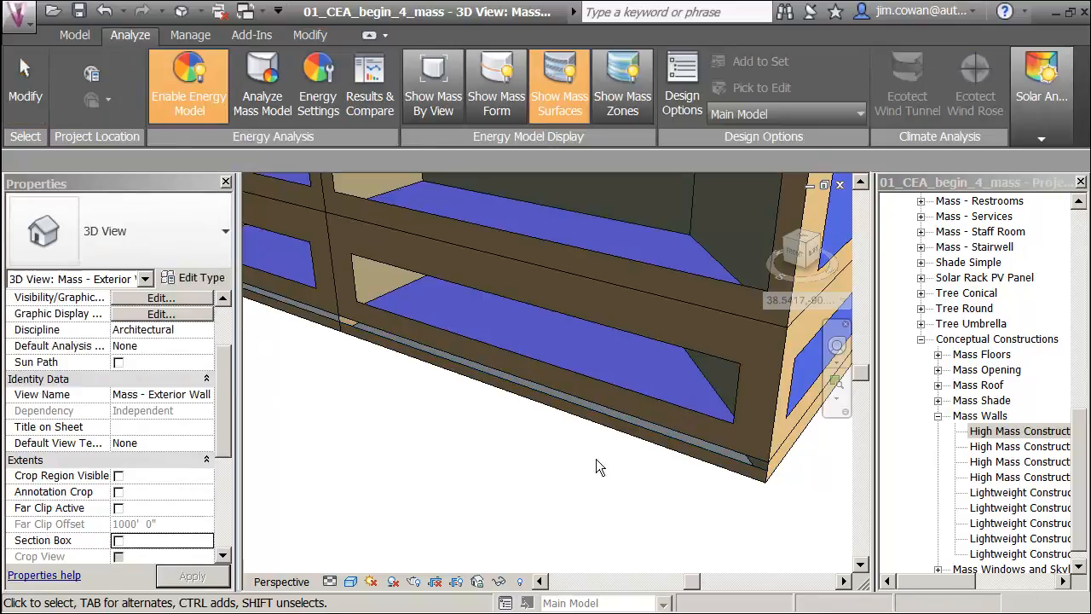
For the base wall strip on the front facade's segment nearest the corner, set Values to By Surface and target percentage glazing to 0%.
key(Tab)
click(740, 475)
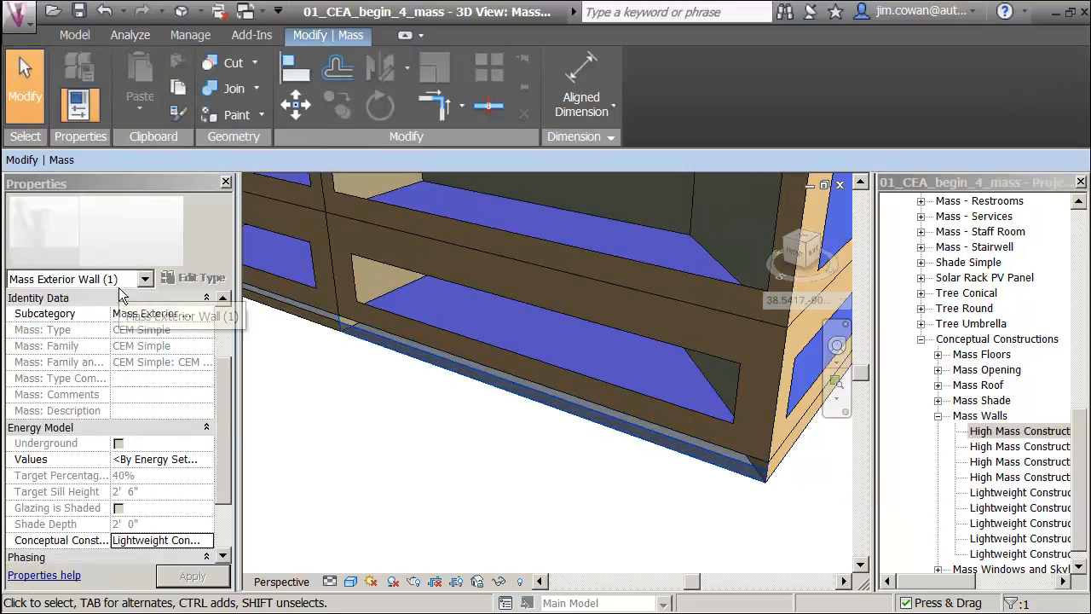
click(197, 460)
click(207, 459)
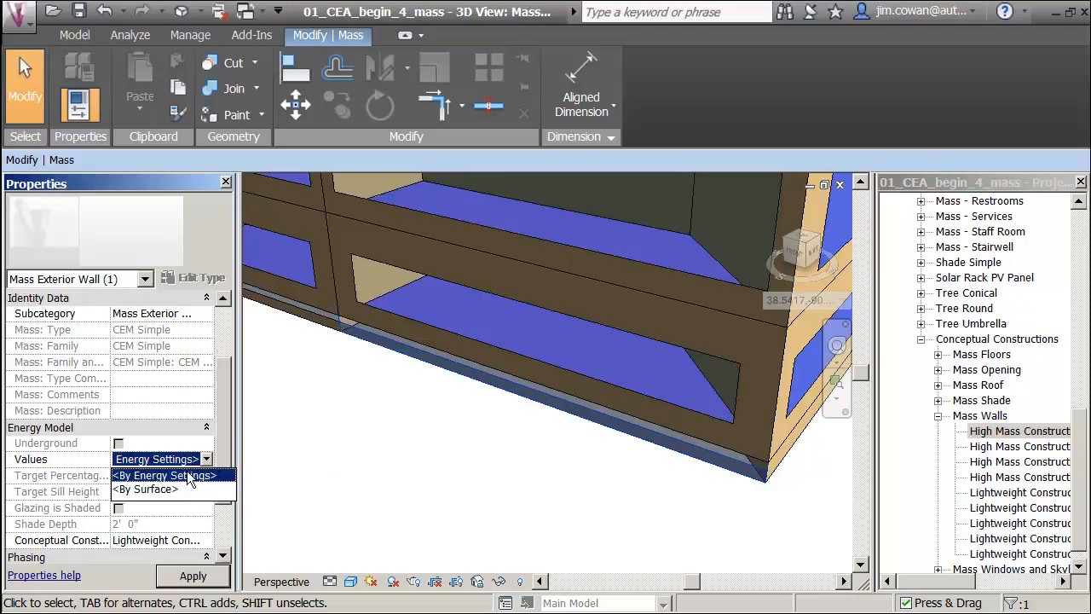
click(166, 489)
click(145, 475)
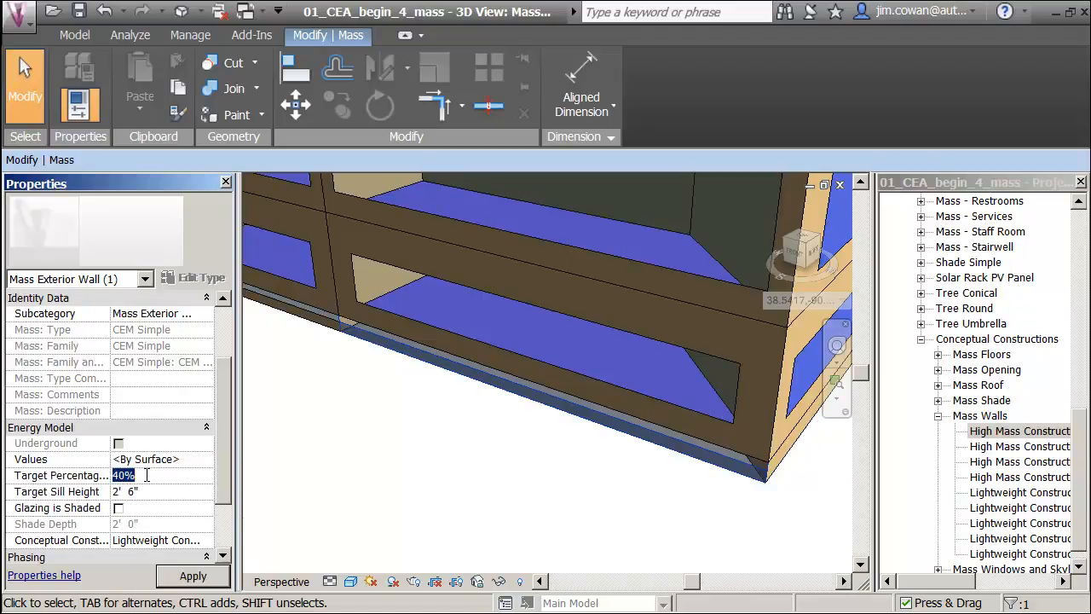
text(0)
Assign Lightweight Construction – High Insulation as the conceptual construction of the front facade's selected base wall strip.
scroll(224, 487, down, 2)
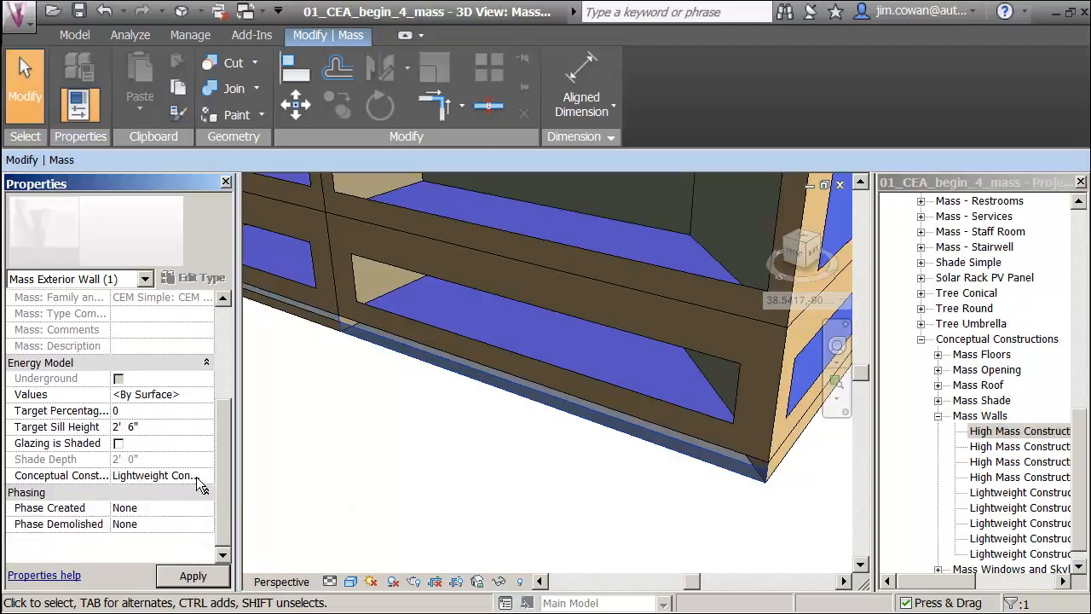
click(169, 475)
click(206, 476)
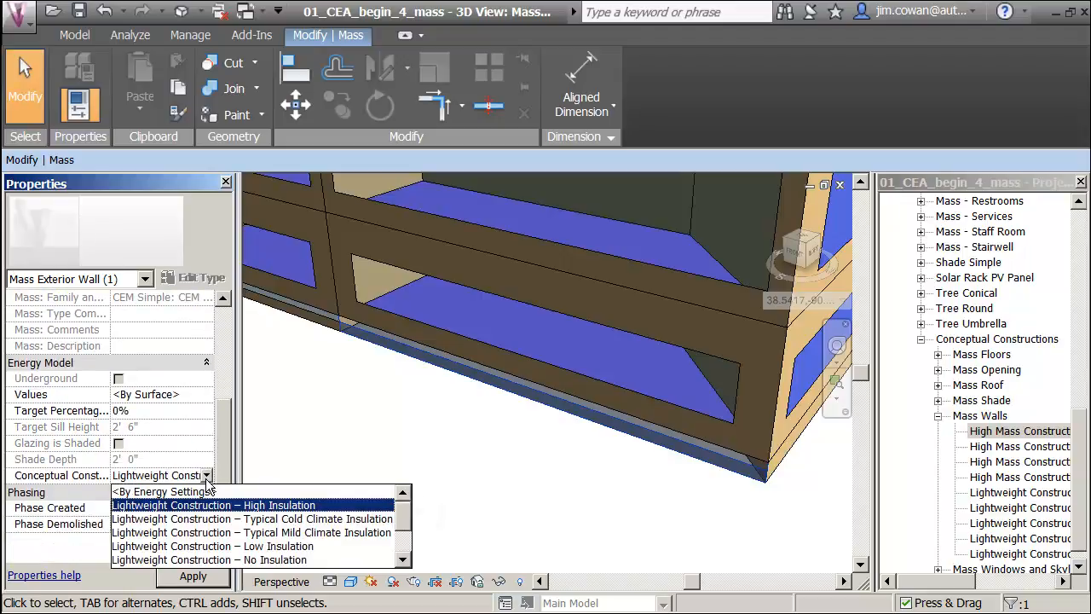
click(260, 505)
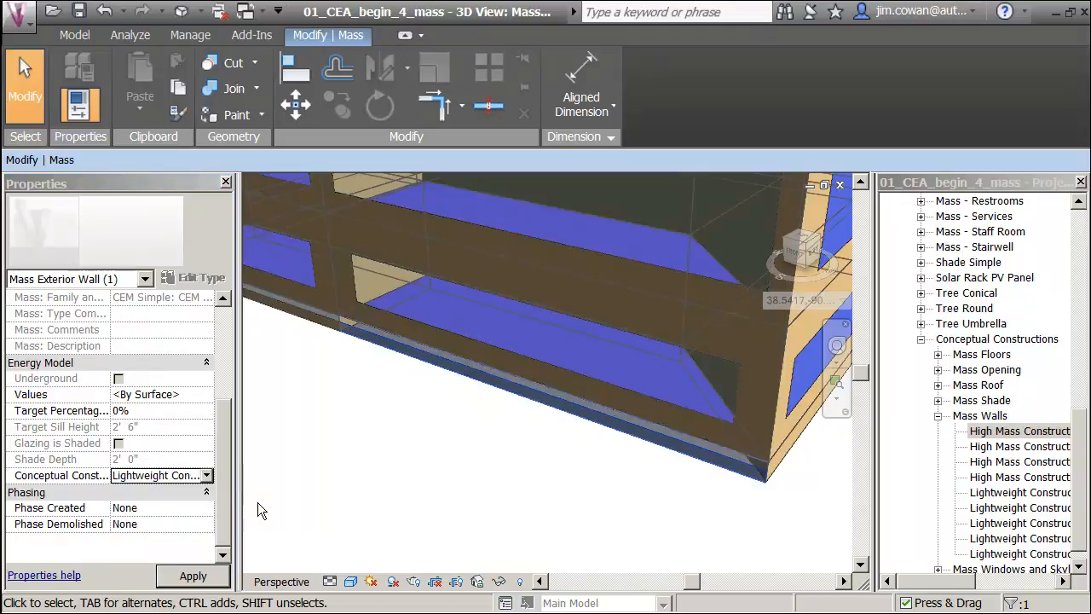
click(318, 430)
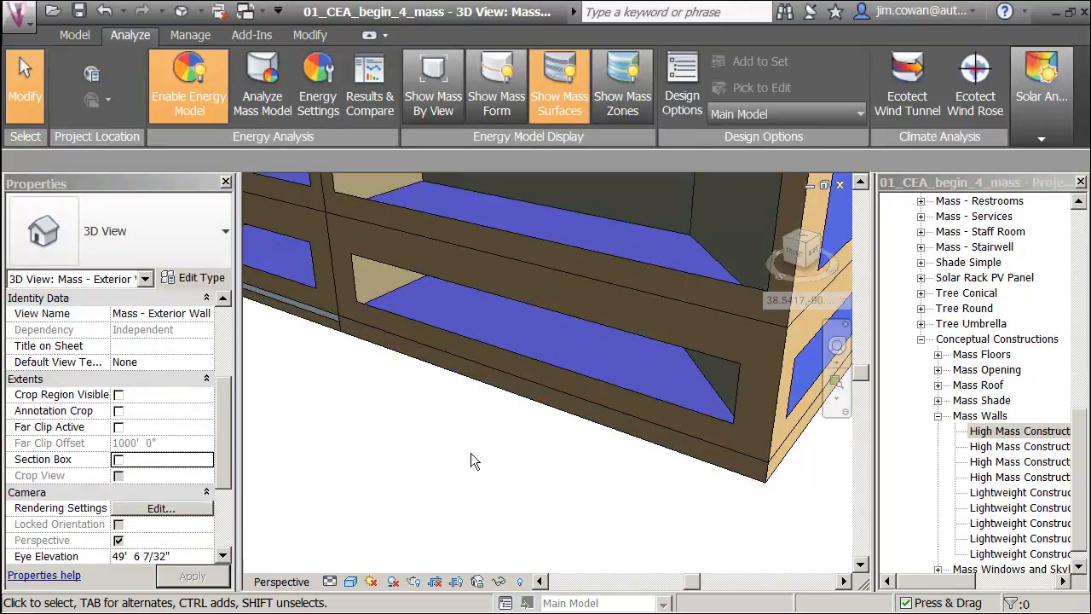
Launch a mass model energy analysis of the whole building named "01_CEA_remove glass add insulation".
scroll(471, 453, down, 5)
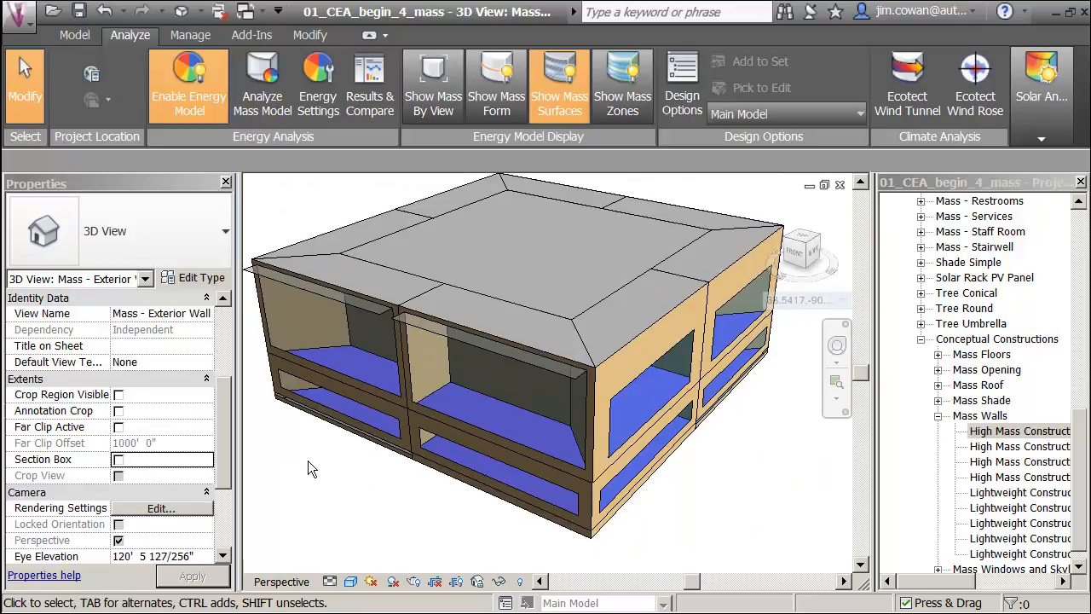
middle_drag(364, 489, 350, 483)
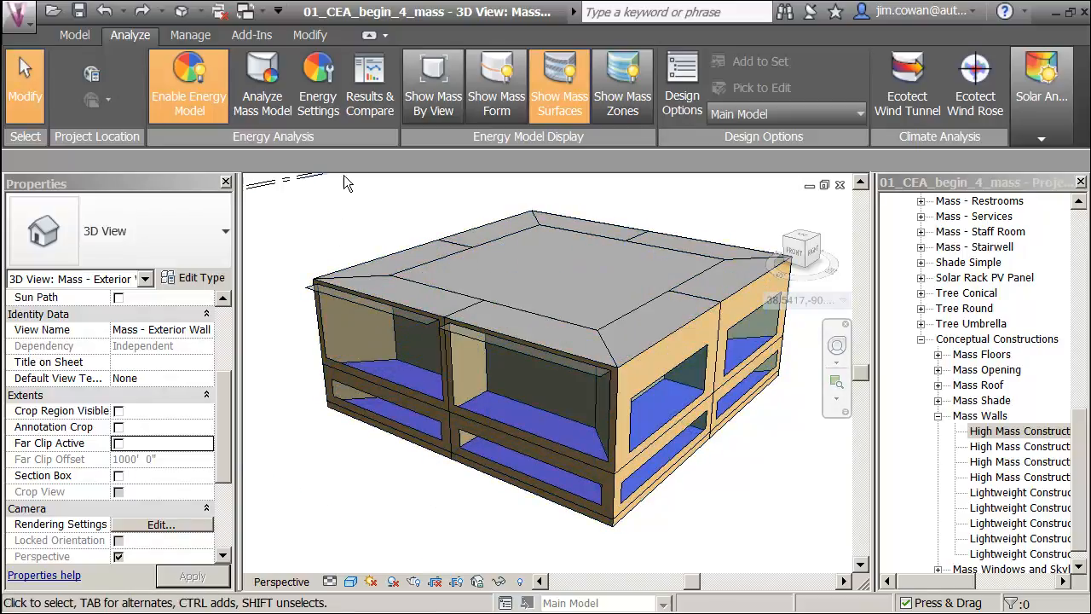
click(264, 83)
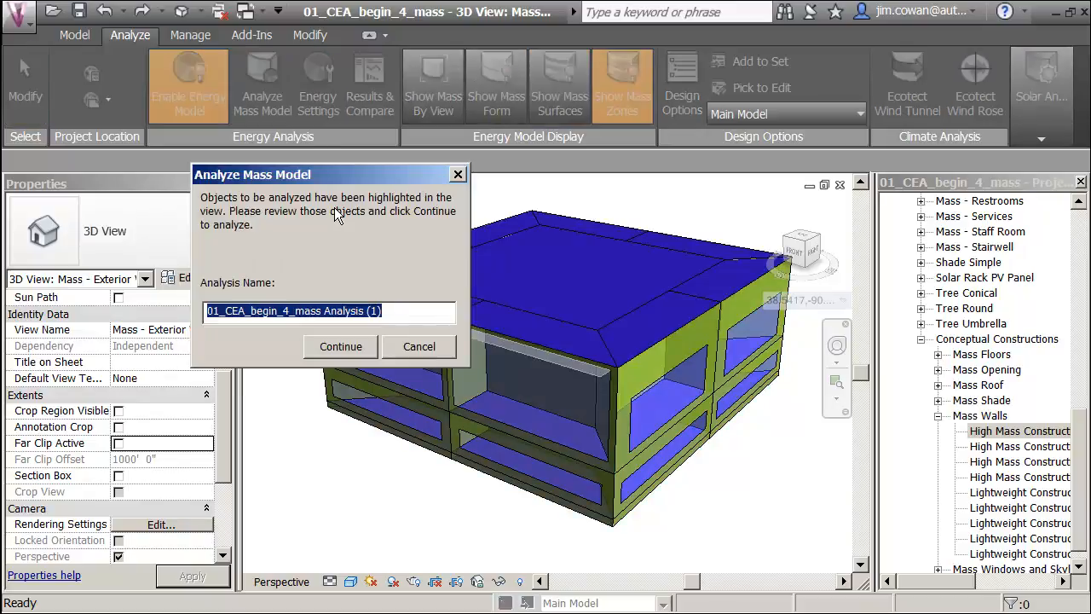
click(393, 313)
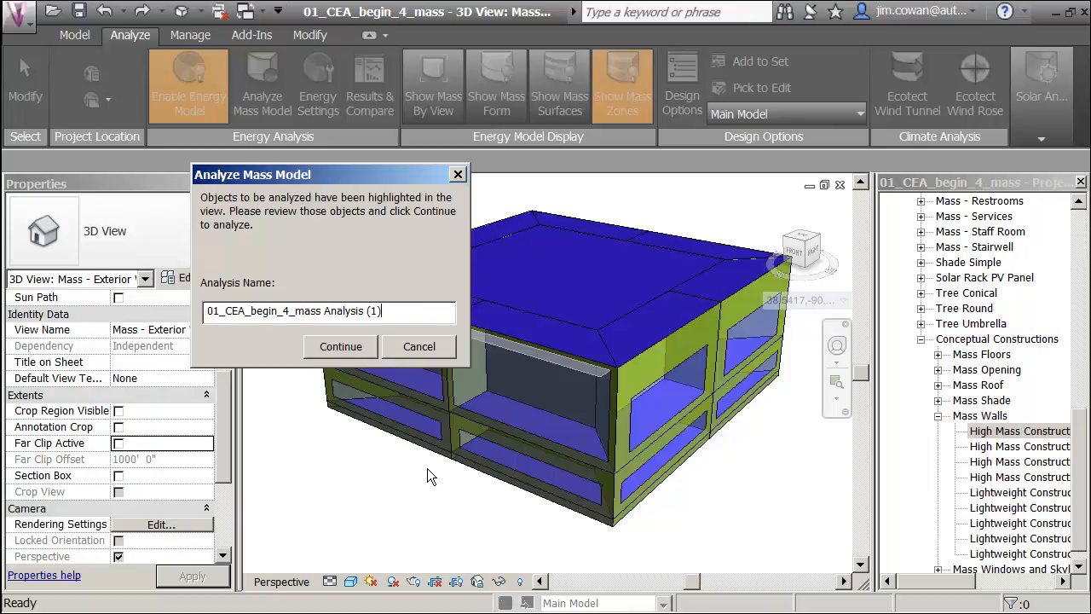
key(BackSpace)
key(BackSpace)
key(BackSpace)
key(BackSpace)
key(BackSpace)
key(BackSpace)
key(BackSpace)
key(BackSpace)
key(BackSpace)
key(BackSpace)
key(BackSpace)
key(BackSpace)
key(BackSpace)
key(BackSpace)
key(BackSpace)
key(BackSpace)
key(BackSpace)
key(BackSpace)
key(BackSpace)
key(BackSpace)
key(BackSpace)
key(BackSpace)
key(BackSpace)
key(BackSpace)
key(BackSpace)
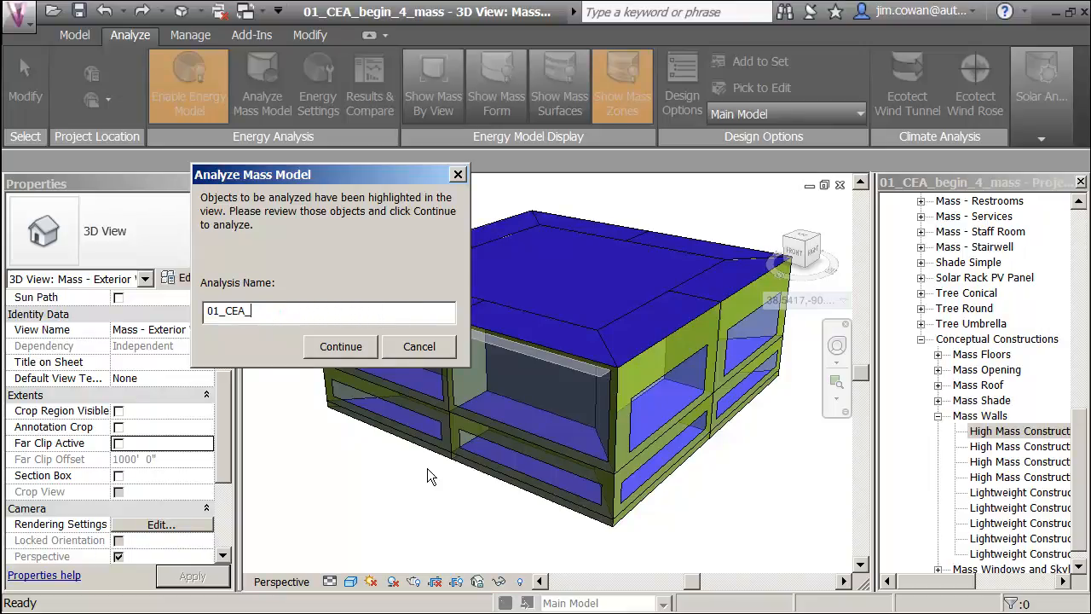
text(remove glass )
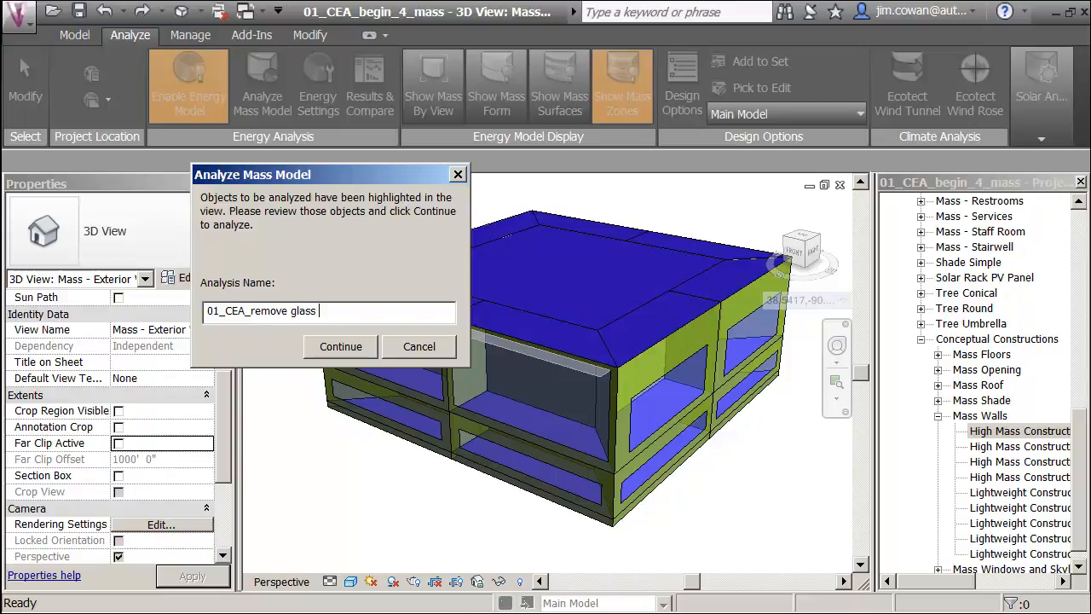
text(ana)
key(BackSpace)
key(BackSpace)
text(dd insulation)
click(341, 347)
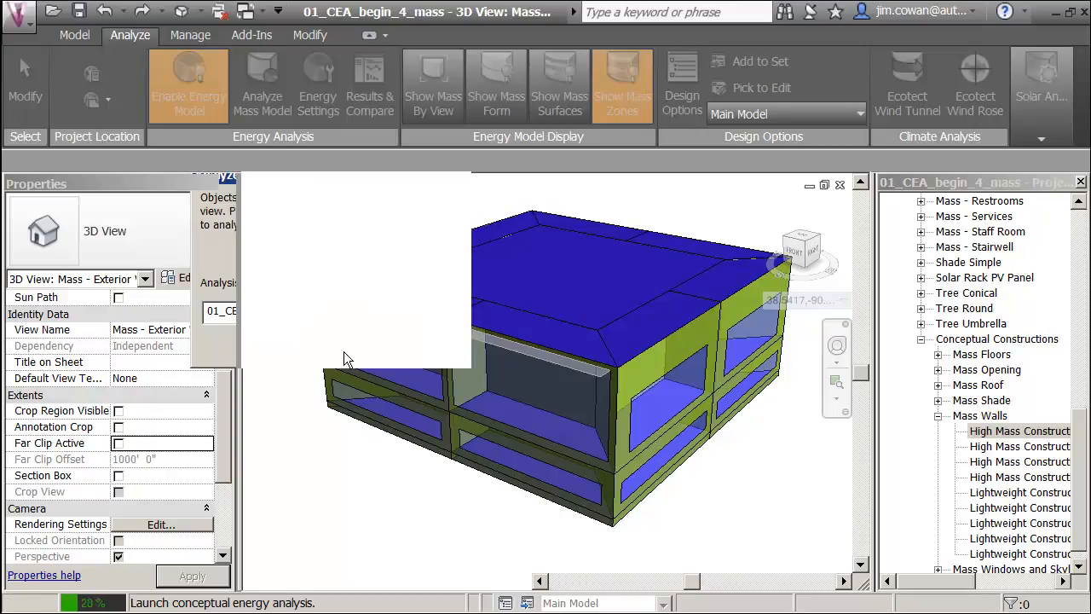